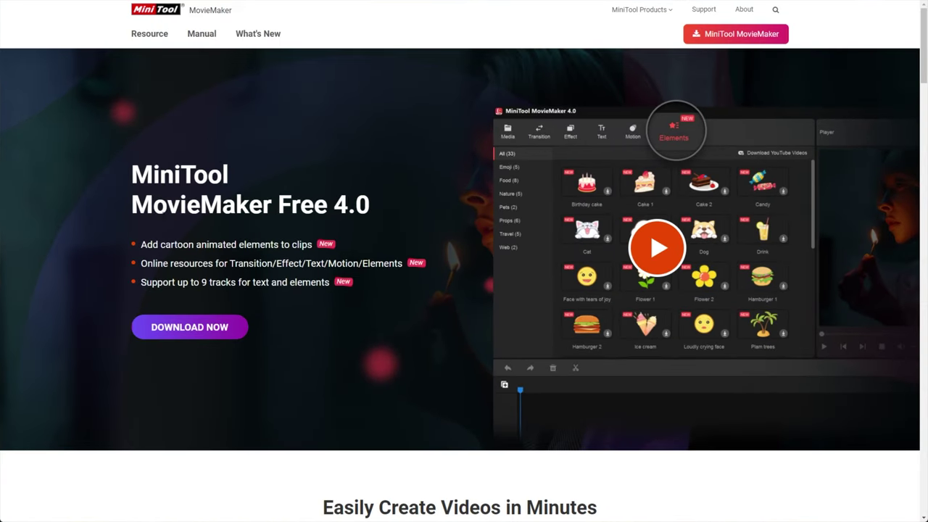
# - Download mmm-setup (1).exe from the MiniTool site and run it to open the installer
pyautogui.click(206, 328)
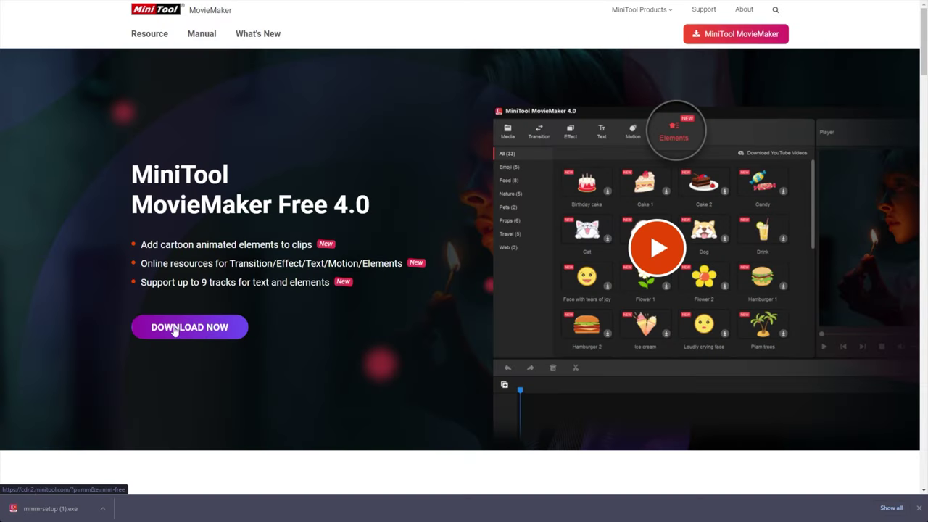
pyautogui.click(66, 508)
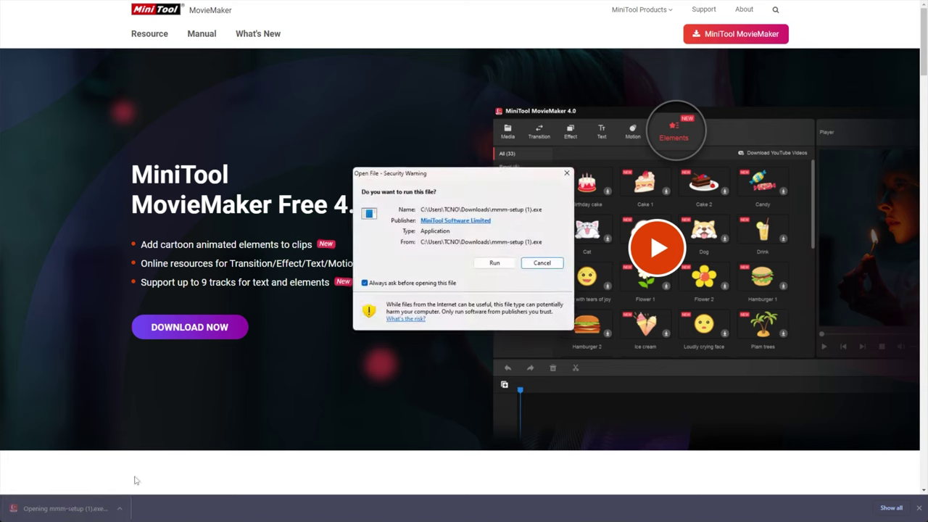
pyautogui.click(483, 267)
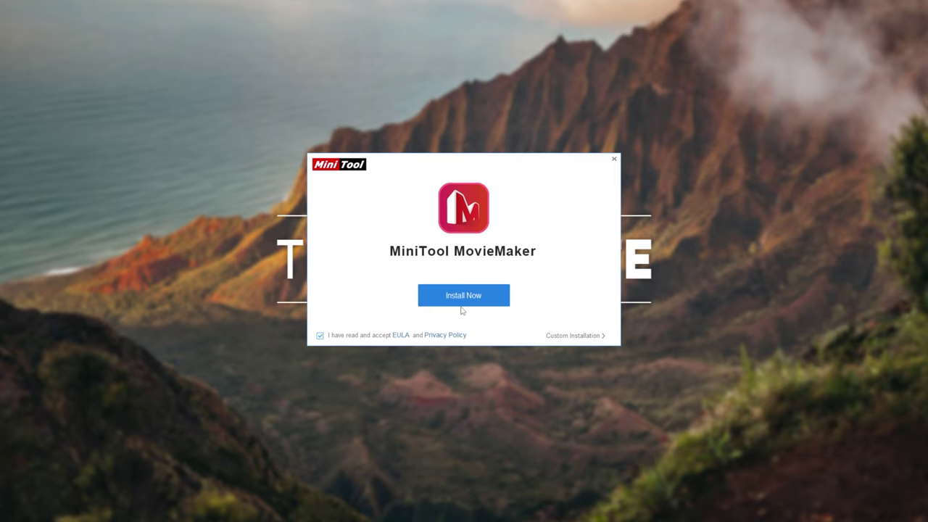
# - Review the English language and default Program Files path, then install MovieMaker 4.0
pyautogui.click(555, 339)
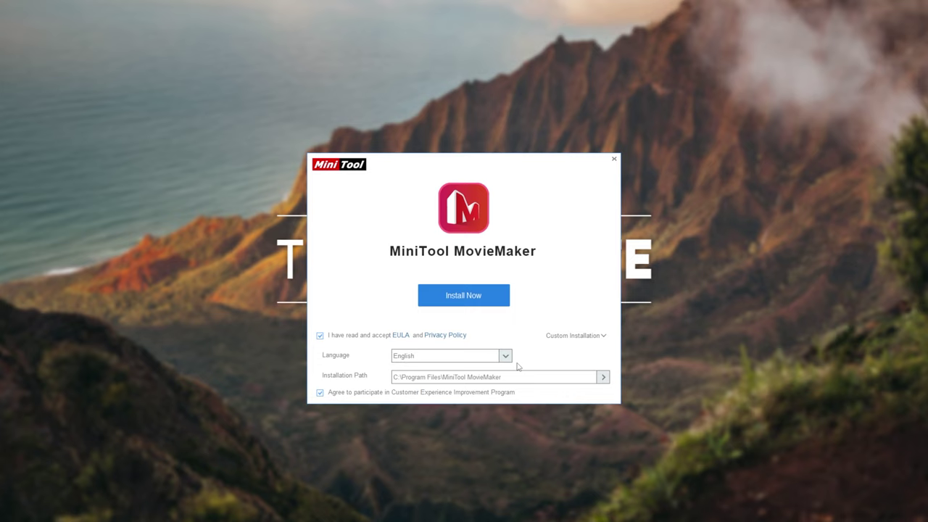
pyautogui.click(490, 298)
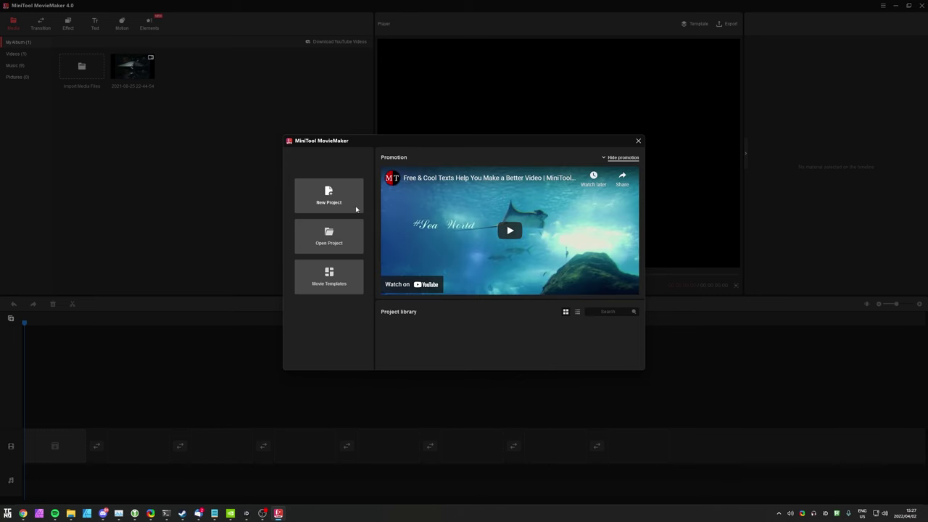
# - Browse and close the Movie Templates gallery, then find travel images on Pexels
pyautogui.click(350, 276)
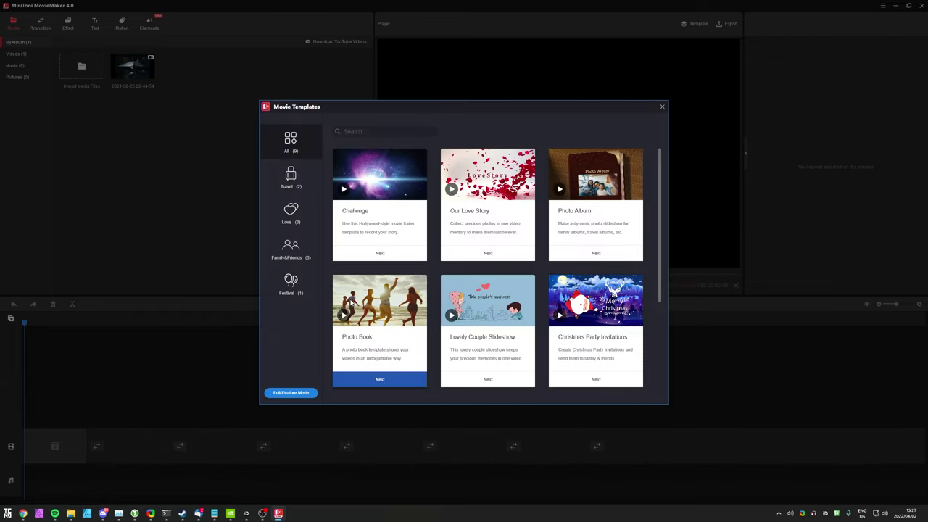
pyautogui.scroll(-2, 457, 226)
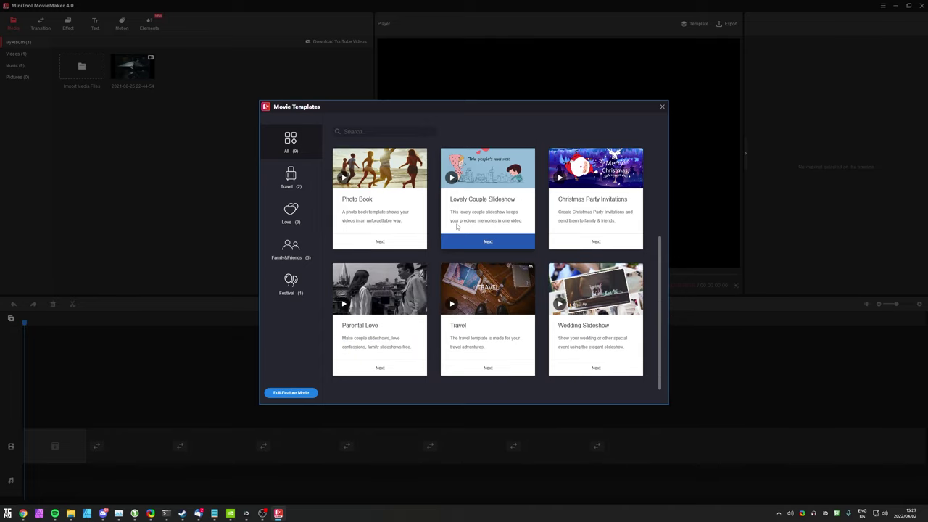
pyautogui.scroll(2, 427, 227)
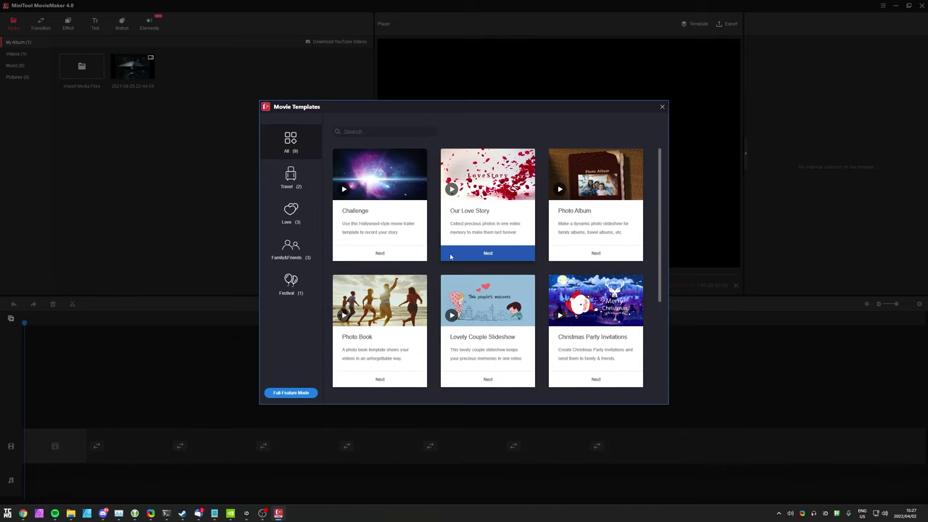
pyautogui.click(662, 107)
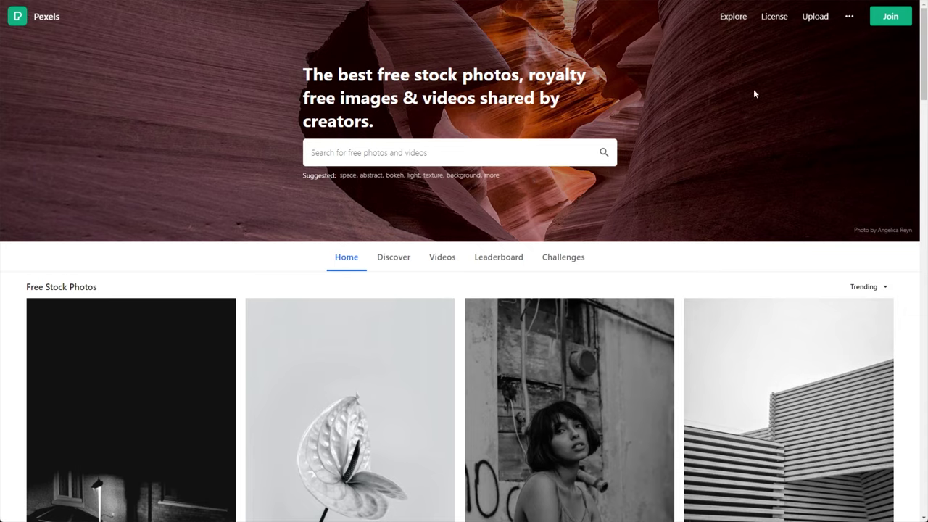
pyautogui.click(555, 153)
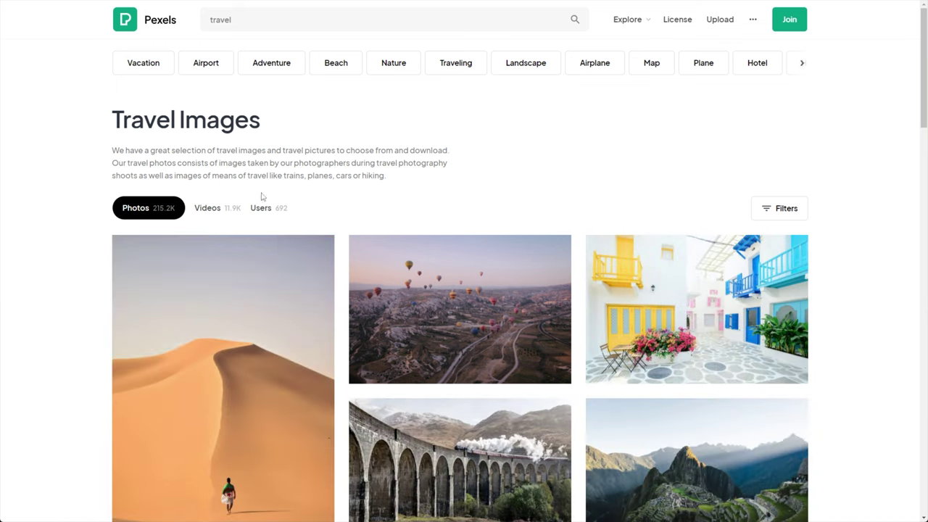
pyautogui.scroll(-2, 337, 239)
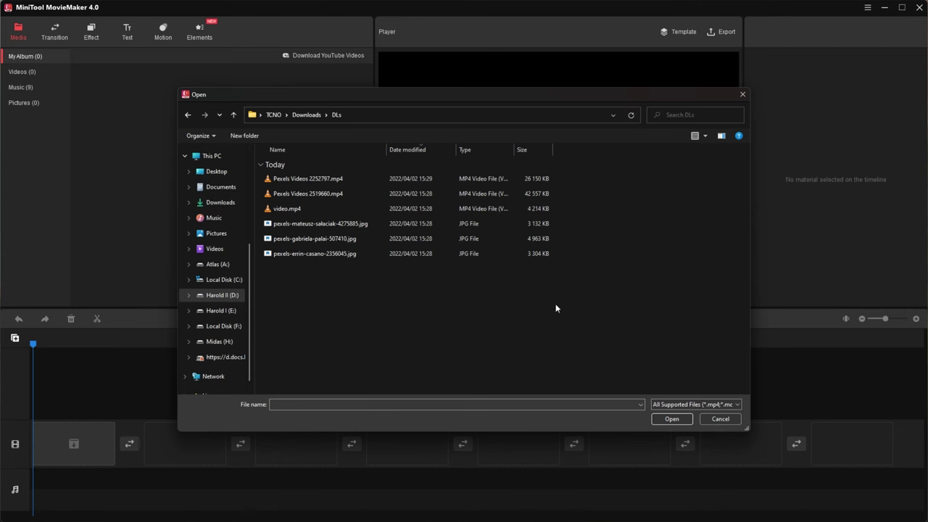
# - Select all six files (three MP4s, three JPGs) under All Supported Files and import them
pyautogui.moveTo(498, 327); pyautogui.dragTo(406, 174)
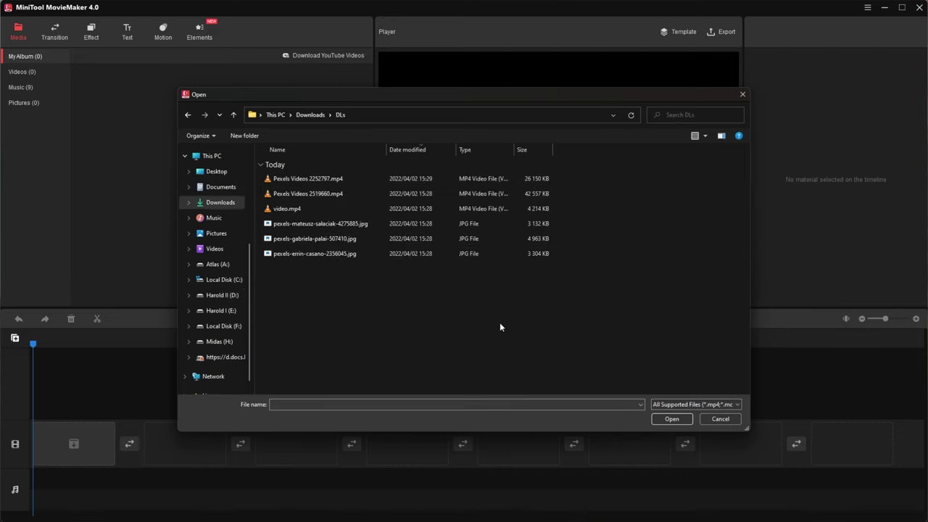
pyautogui.moveTo(500, 327); pyautogui.dragTo(399, 149)
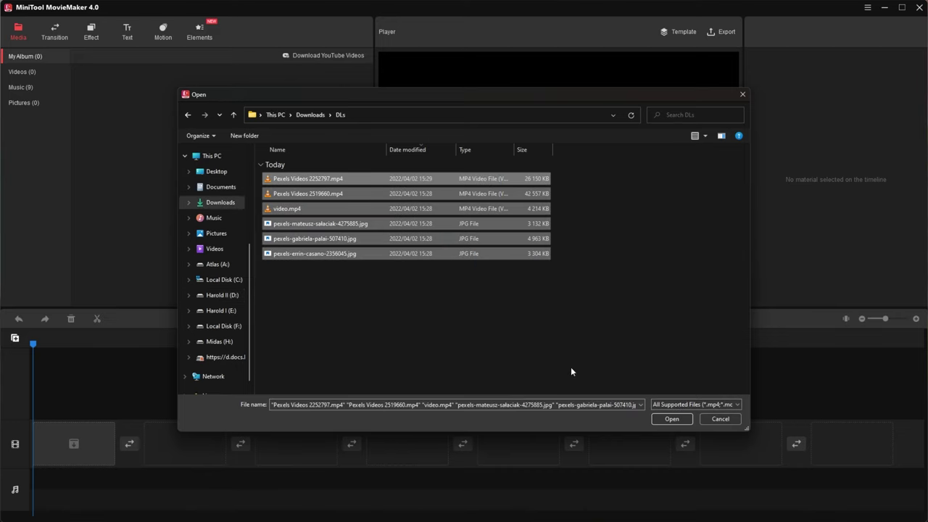
pyautogui.click(680, 420)
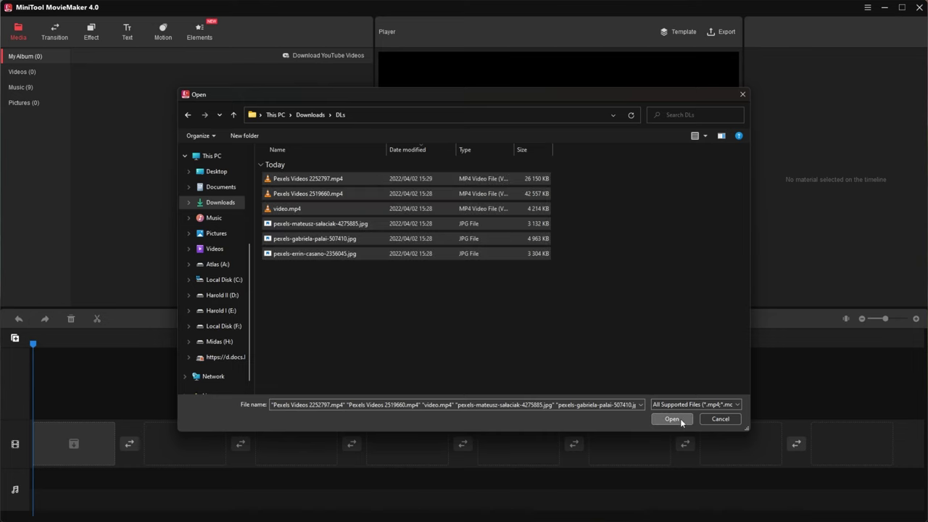
pyautogui.click(679, 405)
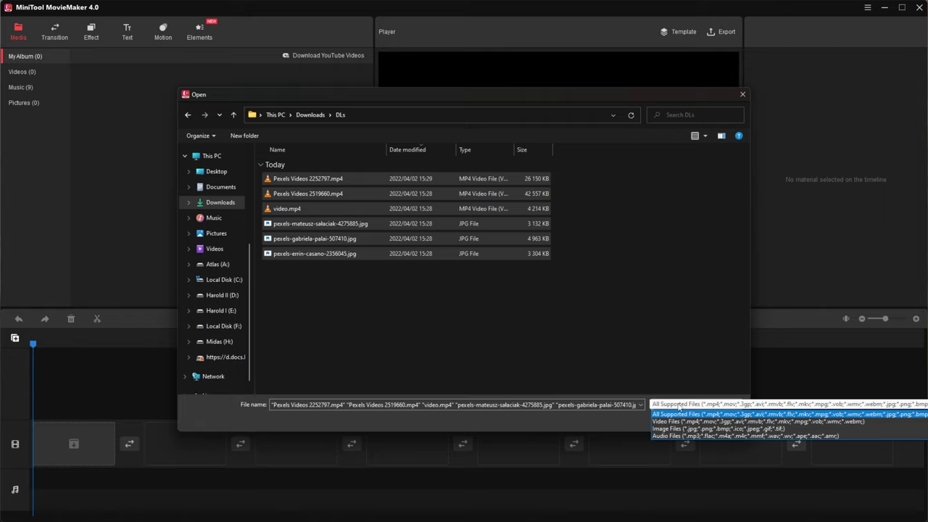
pyautogui.click(679, 406)
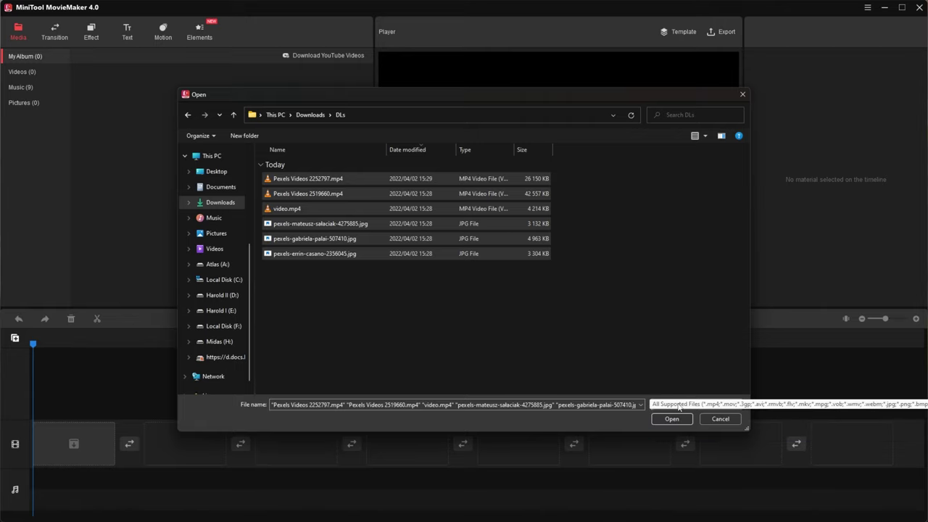
pyautogui.click(674, 419)
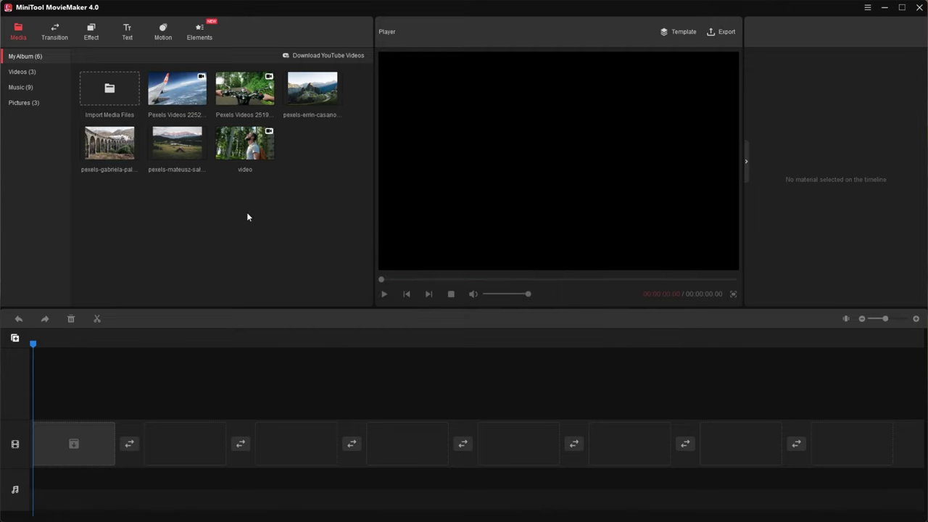
# - Place the airplane clip, motorbike clip and Machu Picchu photo in order on the timeline
pyautogui.moveTo(109, 143); pyautogui.dragTo(111, 468)
pyautogui.moveTo(168, 87); pyautogui.dragTo(73, 444)
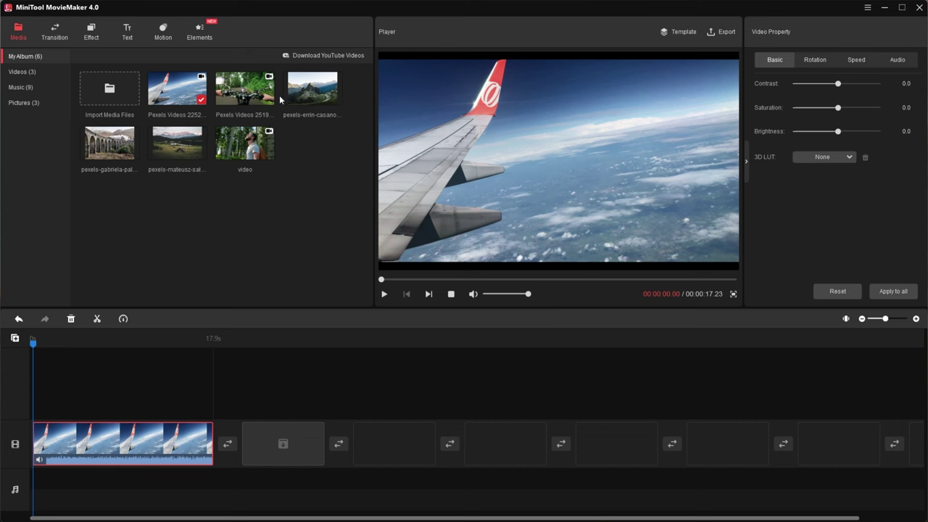
pyautogui.moveTo(258, 97); pyautogui.dragTo(296, 459)
pyautogui.moveTo(335, 90); pyautogui.dragTo(475, 448)
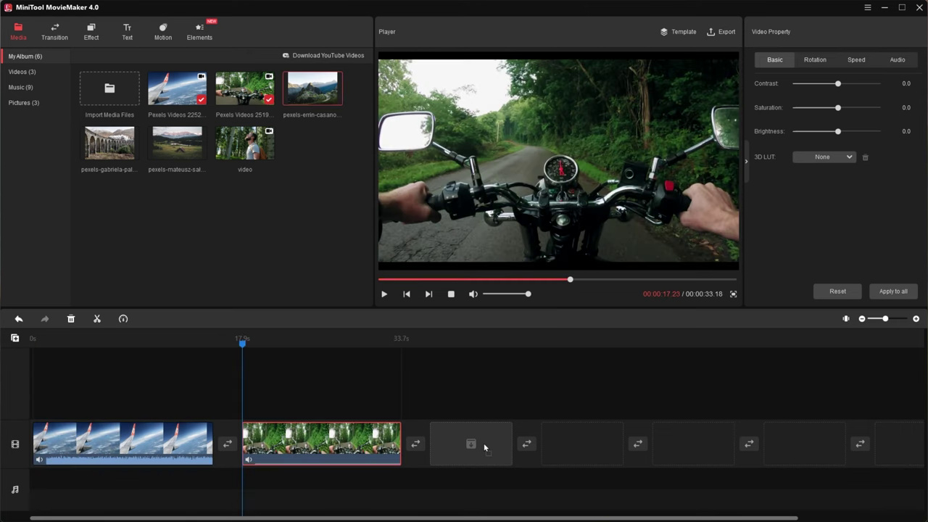
# - Split the airplane clip at about 8.2 s and delete the leftover 7.3 s part
pyautogui.moveTo(428, 343); pyautogui.dragTo(32, 359)
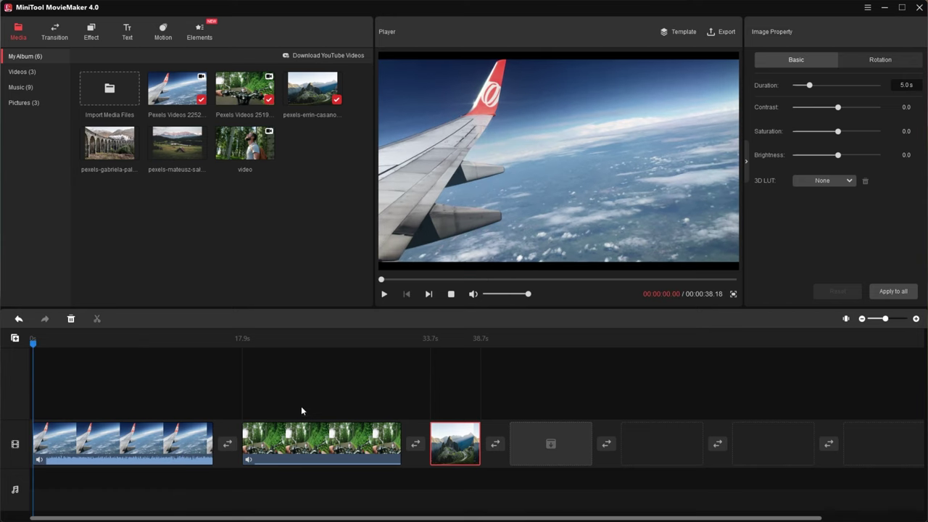
pyautogui.click(191, 430)
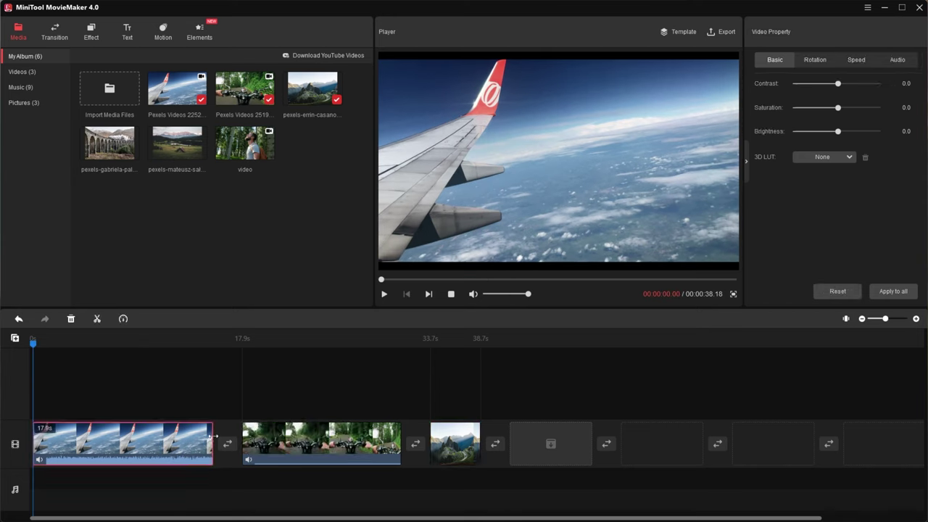
pyautogui.moveTo(214, 436); pyautogui.dragTo(188, 444)
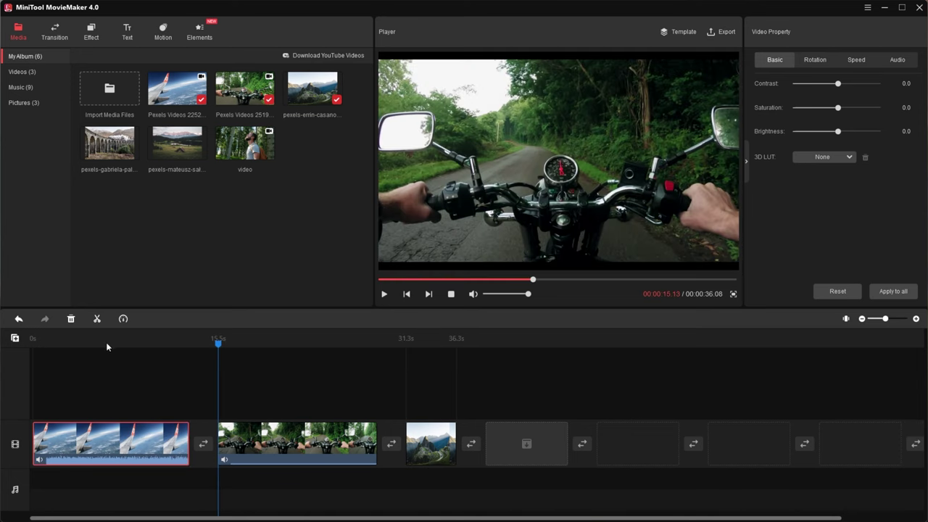
pyautogui.moveTo(218, 344); pyautogui.dragTo(115, 344)
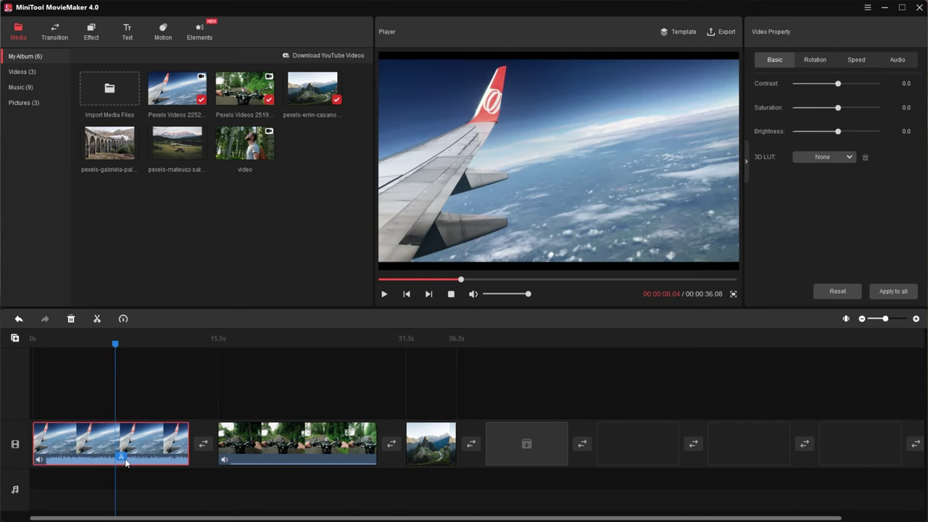
pyautogui.click(123, 459)
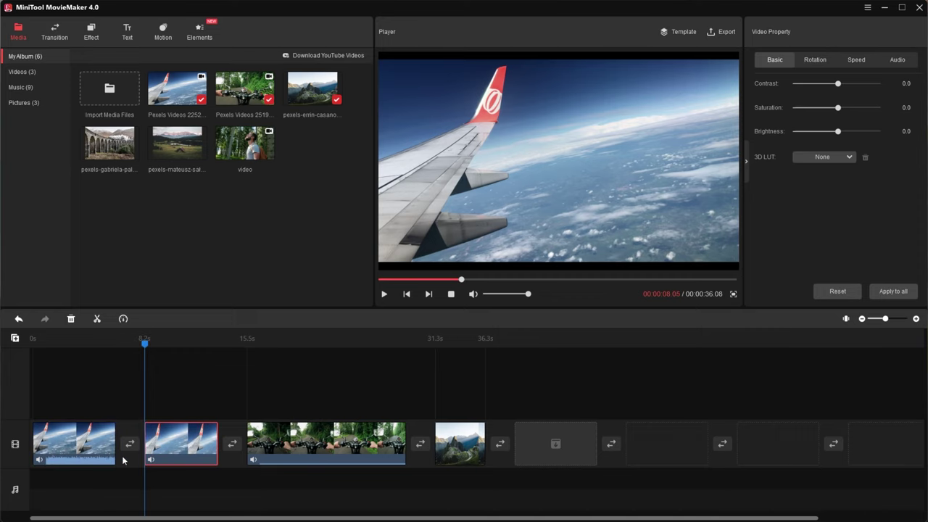
pyautogui.moveTo(181, 443); pyautogui.dragTo(464, 442)
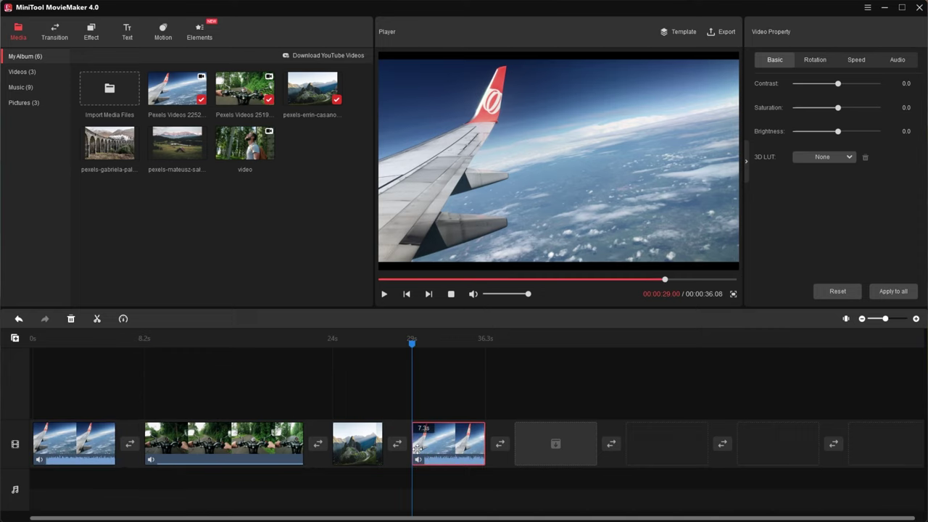
pyautogui.press('Delete')
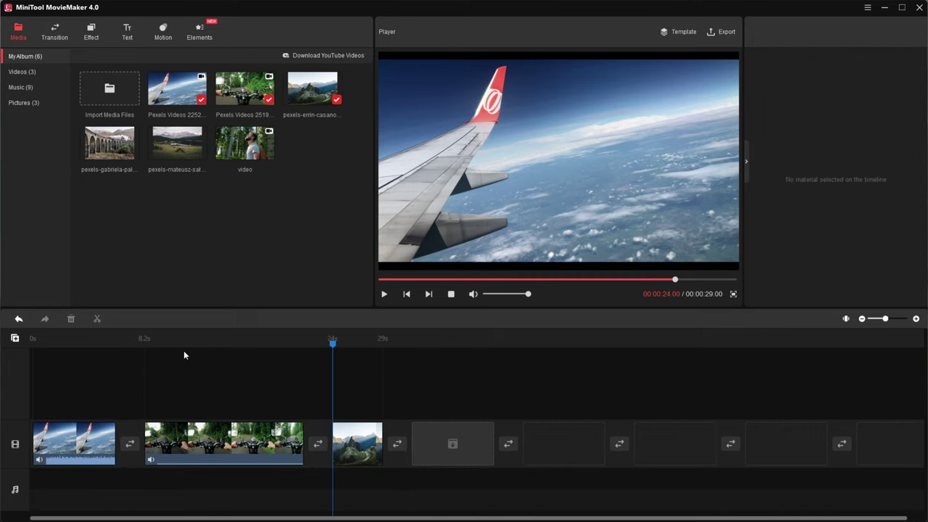
pyautogui.moveTo(332, 344); pyautogui.dragTo(33, 344)
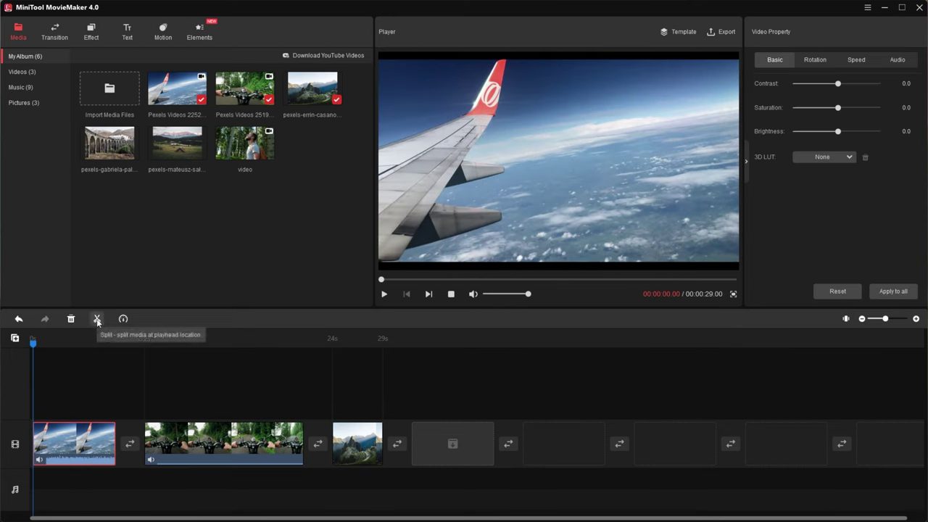
pyautogui.click(100, 319)
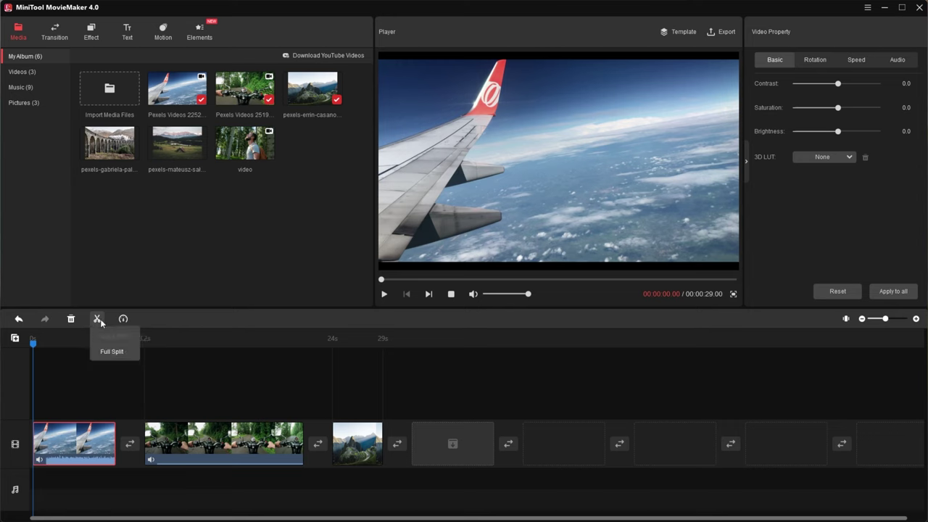
pyautogui.click(116, 354)
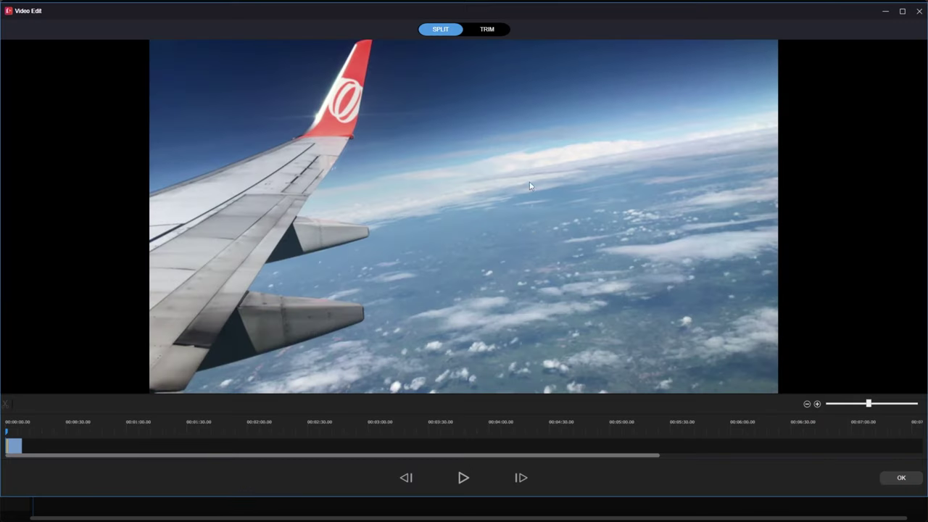
pyautogui.click(487, 30)
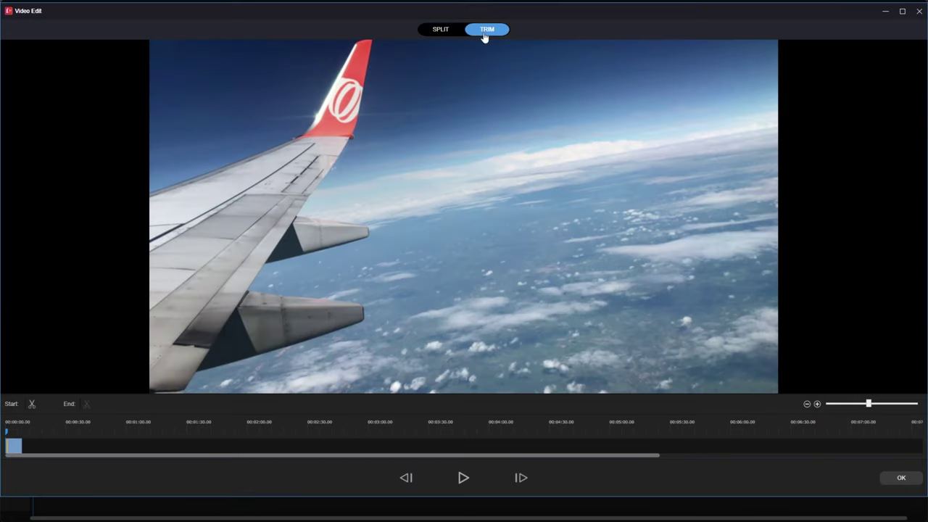
pyautogui.click(918, 11)
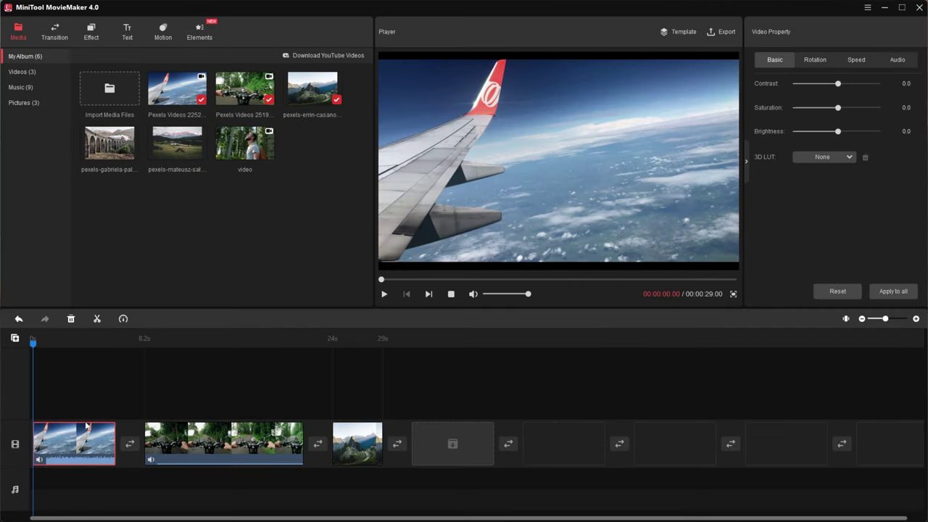
pyautogui.click(110, 401)
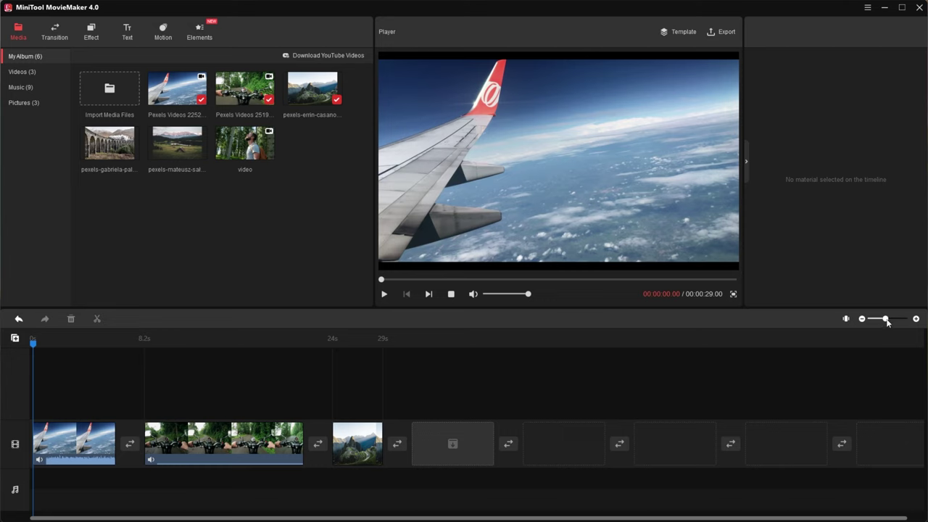
# - Trim the airplane clip to about 2.7 s and the motorcycle clip to 2 s, then play it back
pyautogui.moveTo(886, 319); pyautogui.dragTo(909, 320)
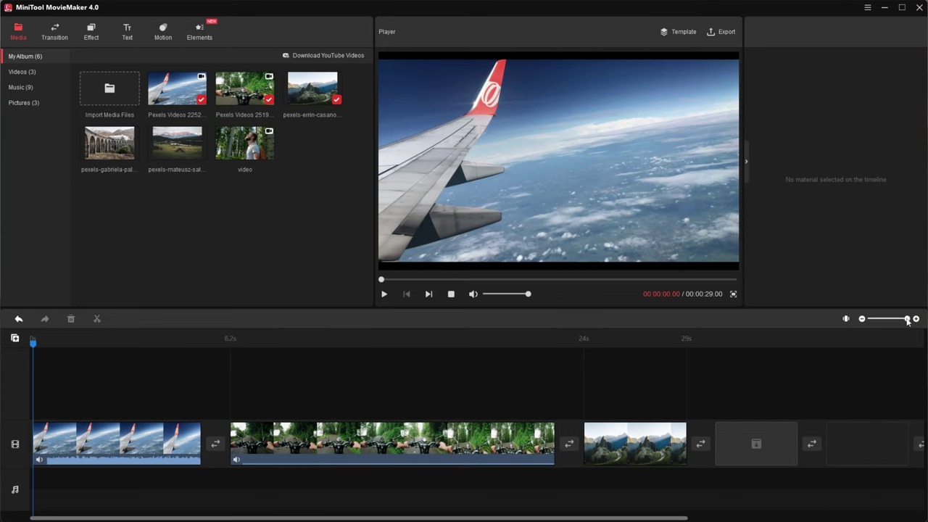
pyautogui.moveTo(231, 430); pyautogui.dragTo(97, 430)
pyautogui.click(218, 438)
pyautogui.moveTo(182, 436); pyautogui.dragTo(175, 435)
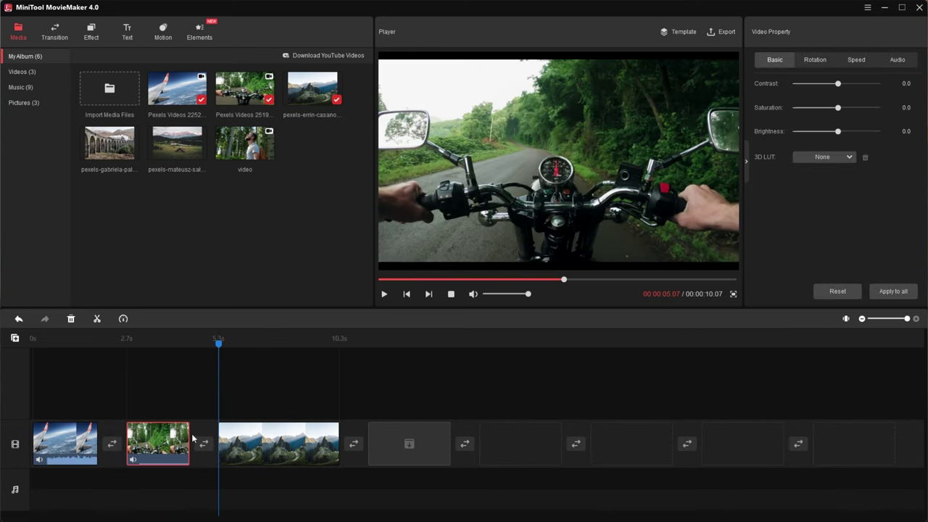
pyautogui.moveTo(174, 344); pyautogui.dragTo(33, 343)
pyautogui.press('space')
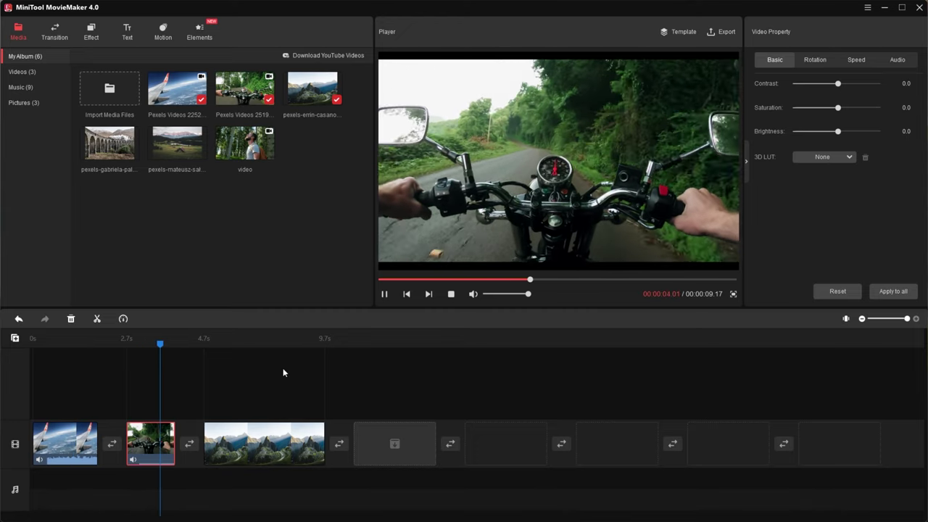
pyautogui.press('space')
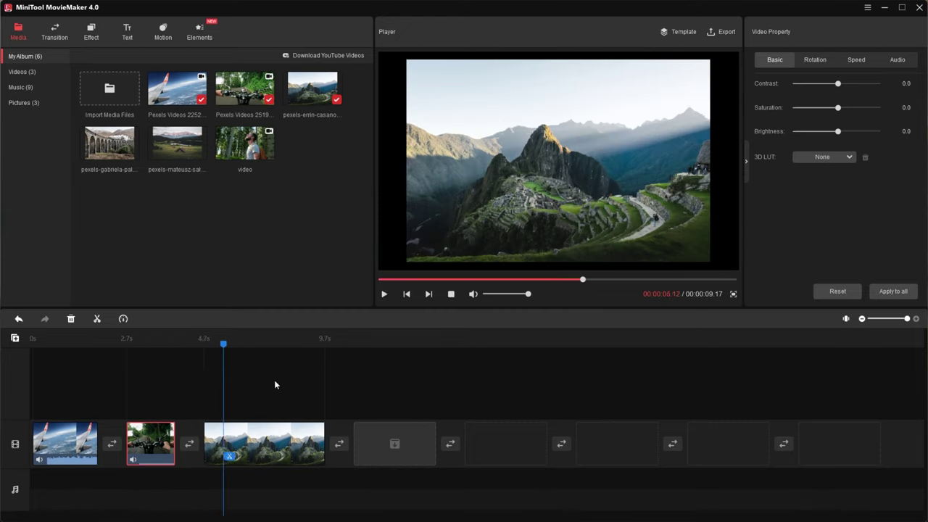
# - Set the mountain photo's saturation to -12.6 and brightness to 4.6, undoing a trial rotation
pyautogui.click(268, 444)
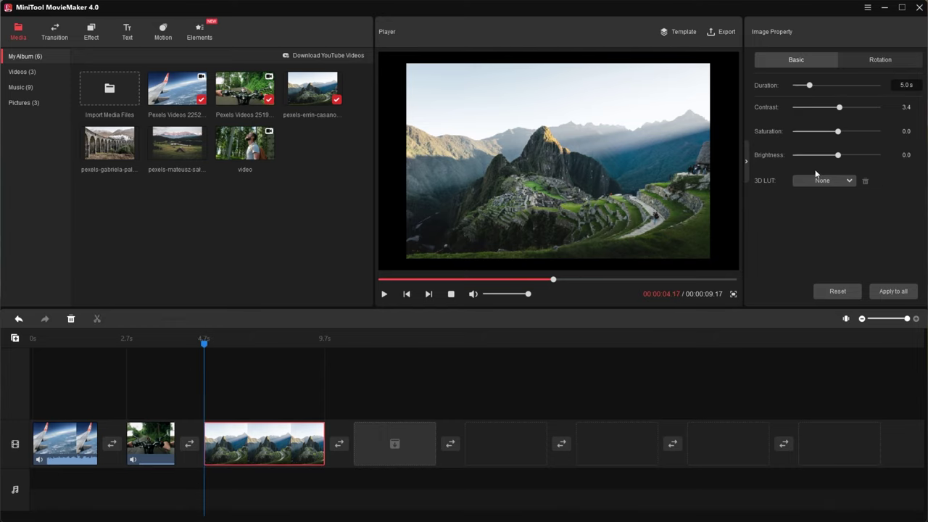
pyautogui.click(746, 158)
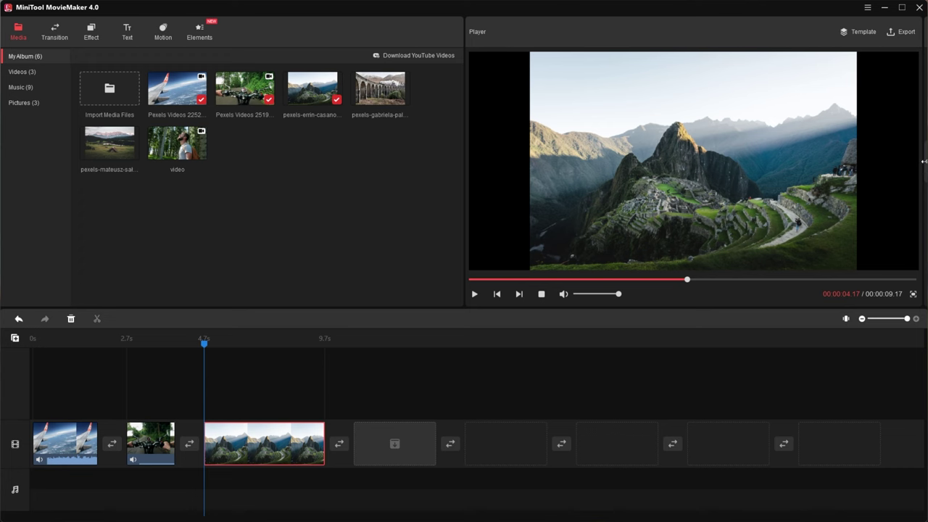
pyautogui.click(924, 161)
pyautogui.moveTo(837, 132); pyautogui.dragTo(840, 155)
pyautogui.moveTo(206, 348); pyautogui.dragTo(226, 344)
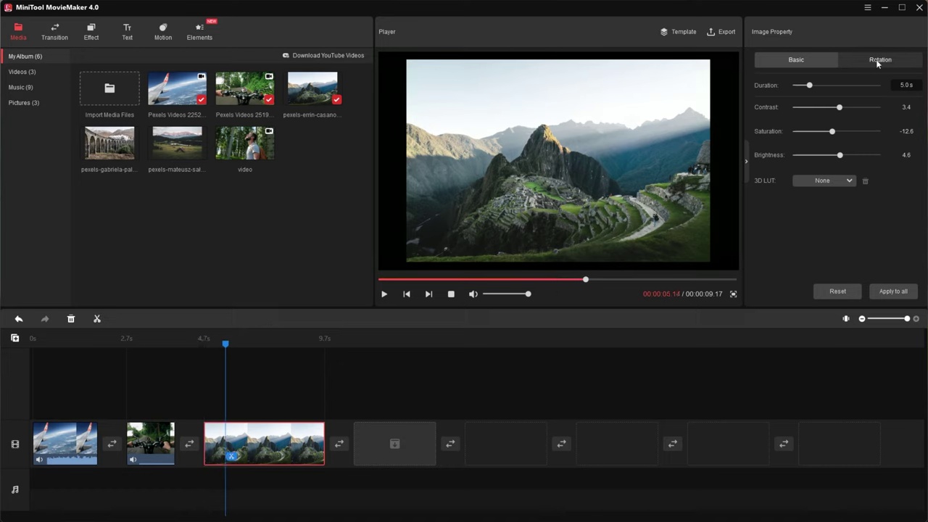
pyautogui.click(880, 59)
pyautogui.moveTo(783, 115); pyautogui.dragTo(830, 113)
pyautogui.hotkey('ctrl', 'z')
# - Try the Batman and Lomo21CIN 3D LUTs on the photo, then set the LUT back to None
pyautogui.click(819, 182)
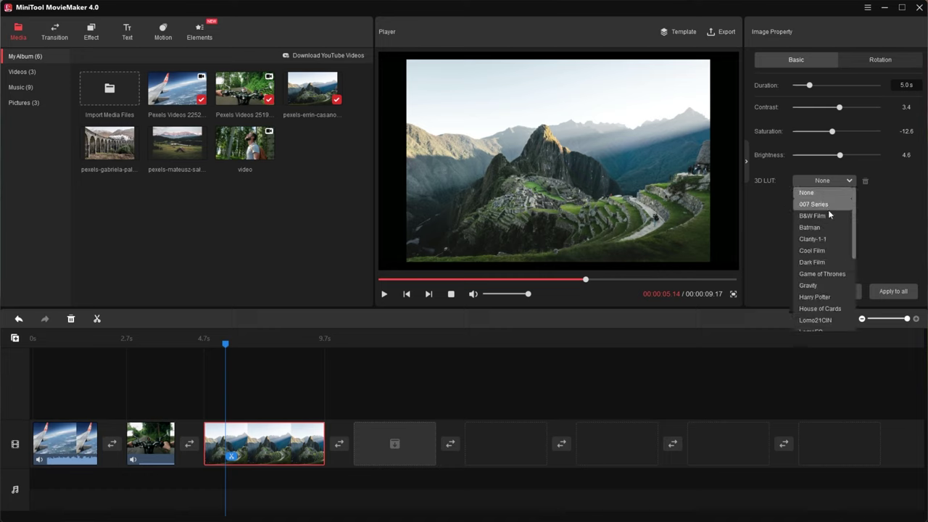
pyautogui.click(826, 223)
pyautogui.click(829, 180)
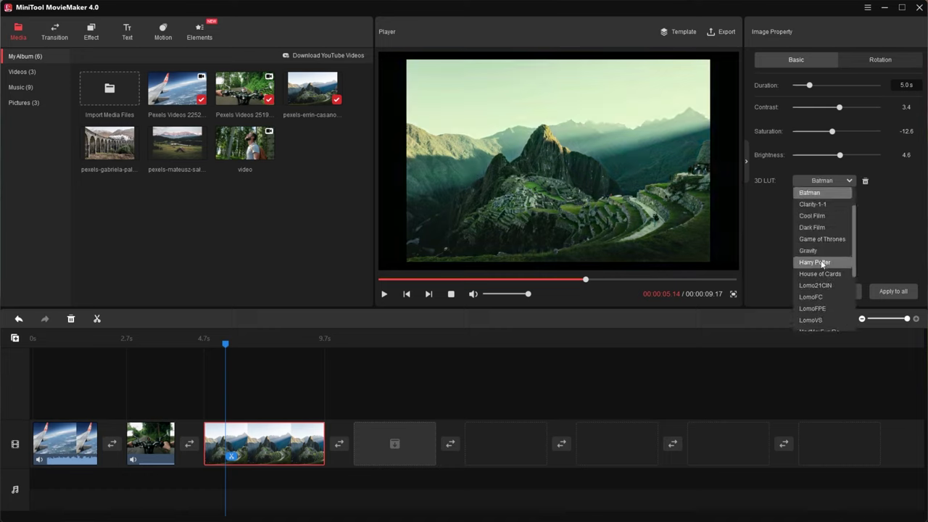
pyautogui.click(820, 287)
pyautogui.click(828, 181)
pyautogui.click(817, 194)
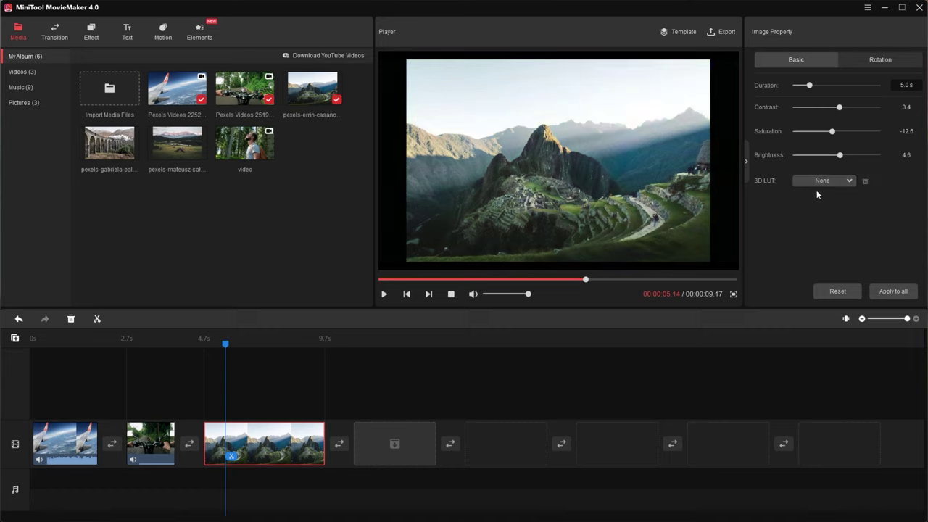
pyautogui.click(382, 294)
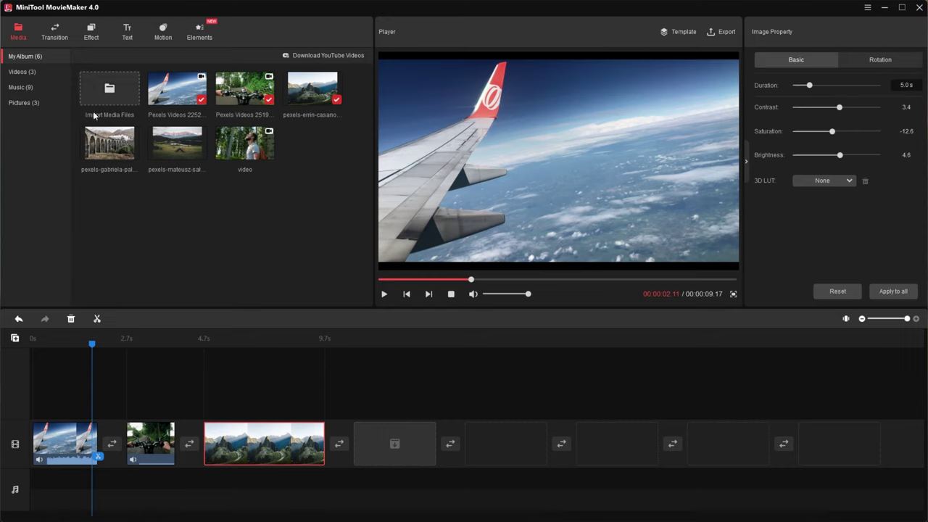
# - Place A_Dusty_Road on the music track from the start and preview the movie with it
pyautogui.click(33, 87)
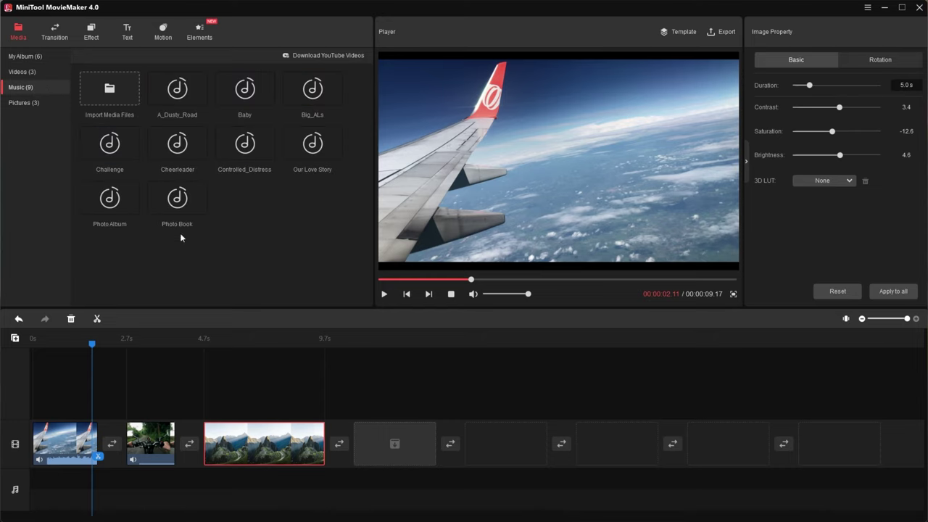
pyautogui.moveTo(186, 117)
pyautogui.moveTo(178, 94); pyautogui.dragTo(205, 148)
pyautogui.moveTo(20, 513); pyautogui.dragTo(57, 500)
pyautogui.press('space')
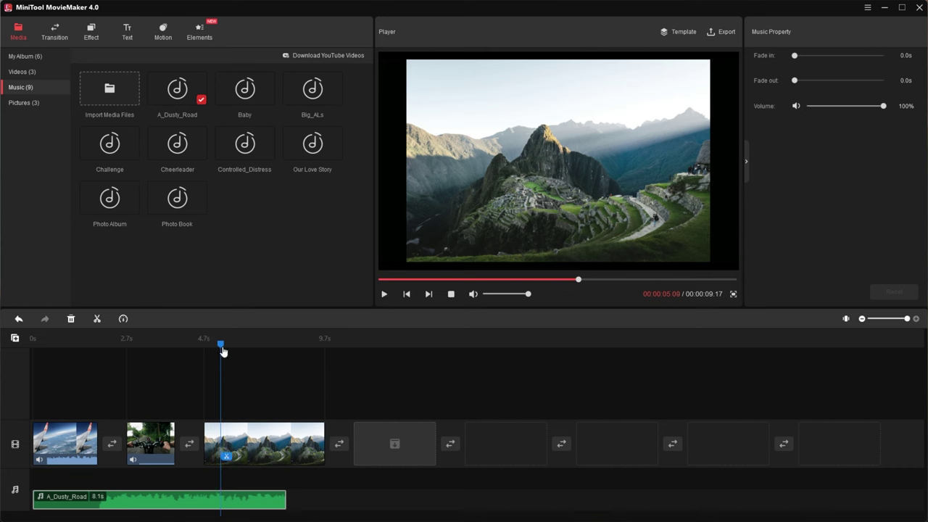
pyautogui.moveTo(222, 344); pyautogui.dragTo(71, 344)
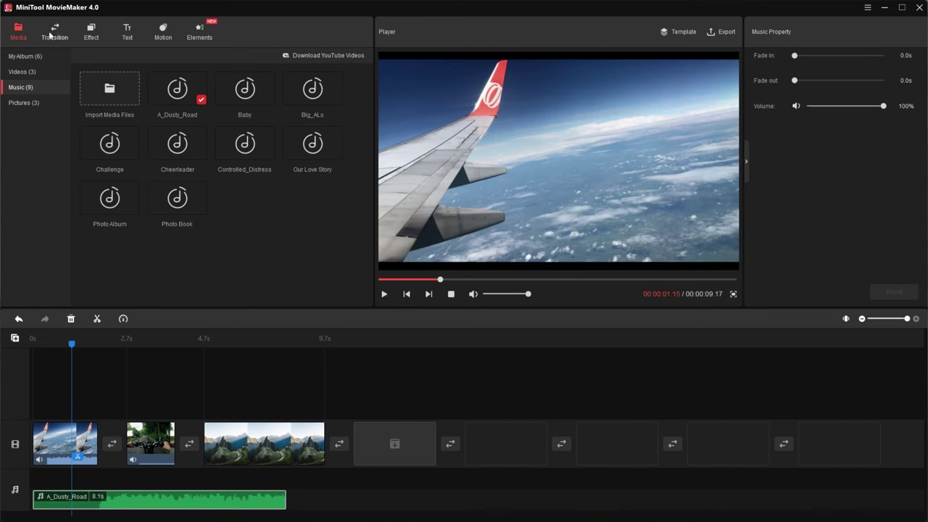
# - Add a BlindHorizontal1 transition between the airplane and motorcycle clips and preview it
pyautogui.click(52, 34)
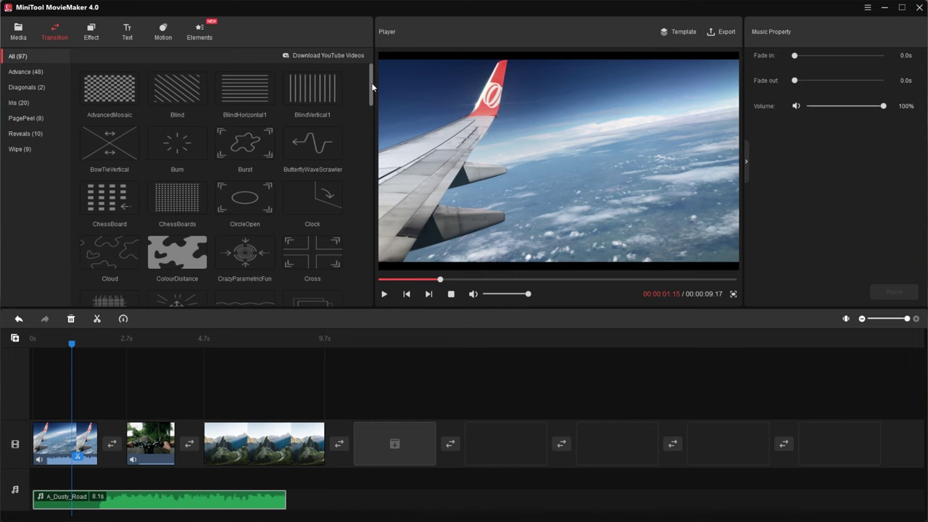
pyautogui.scroll(-3, 373, 87)
pyautogui.scroll(-2, 205, 211)
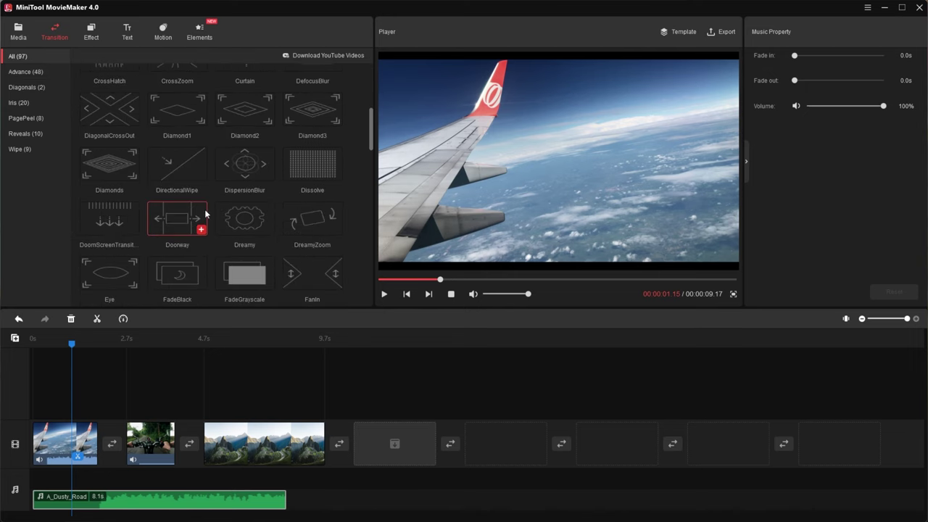
pyautogui.scroll(-1, 205, 212)
pyautogui.scroll(4, 313, 236)
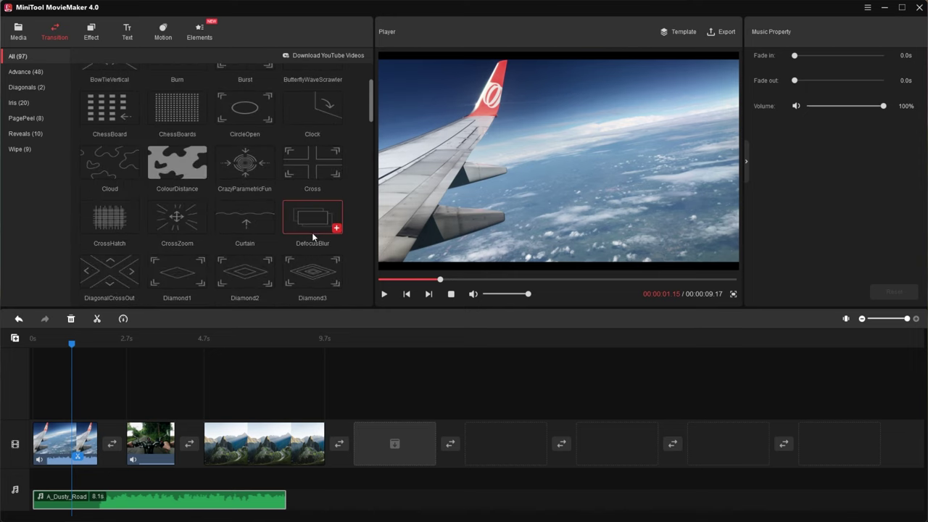
pyautogui.scroll(2, 312, 236)
pyautogui.moveTo(177, 145); pyautogui.dragTo(190, 313)
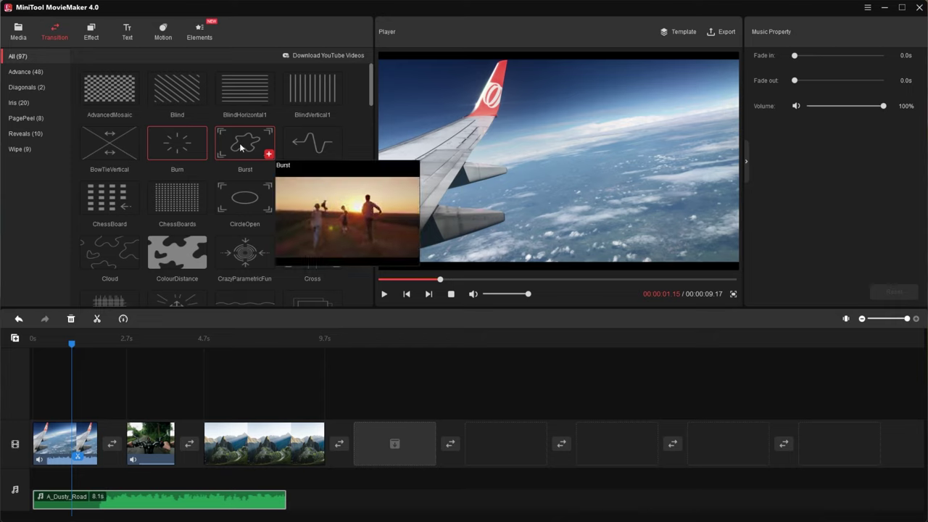
pyautogui.click(256, 97)
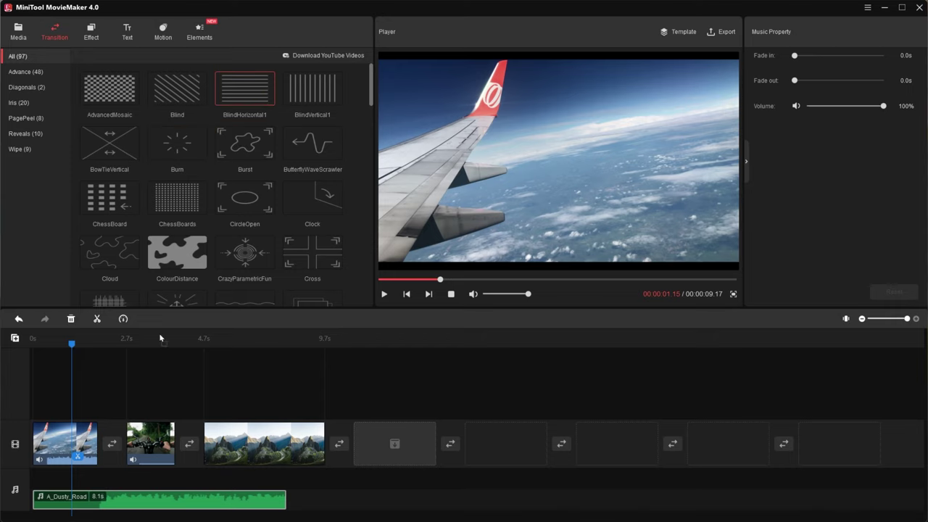
pyautogui.click(112, 448)
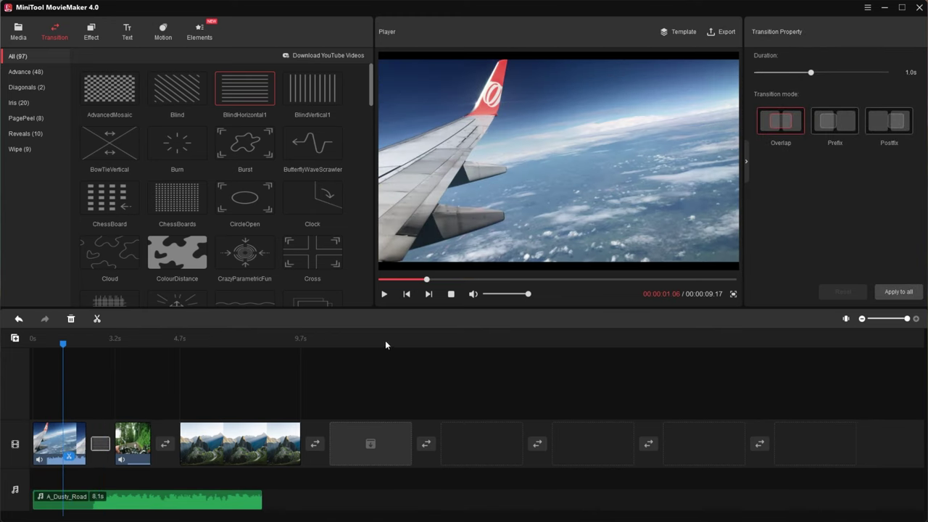
pyautogui.press('space')
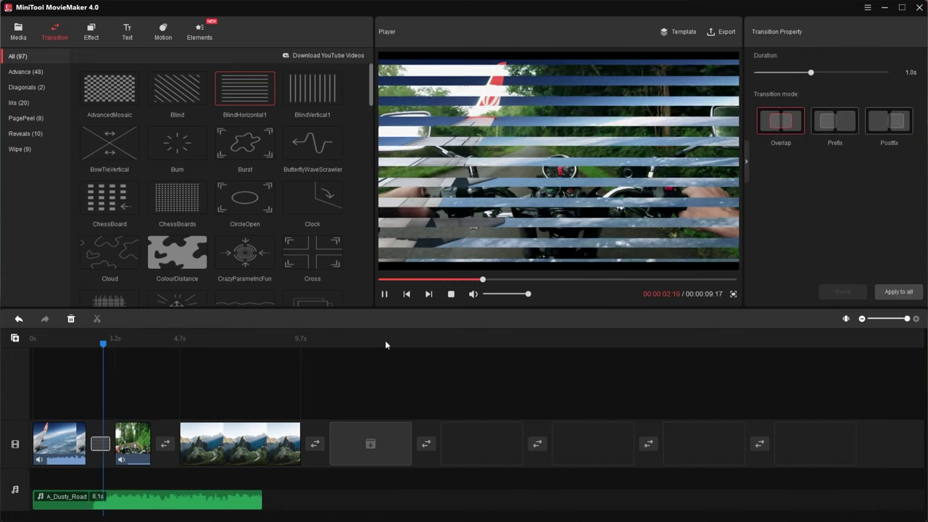
pyautogui.press('space')
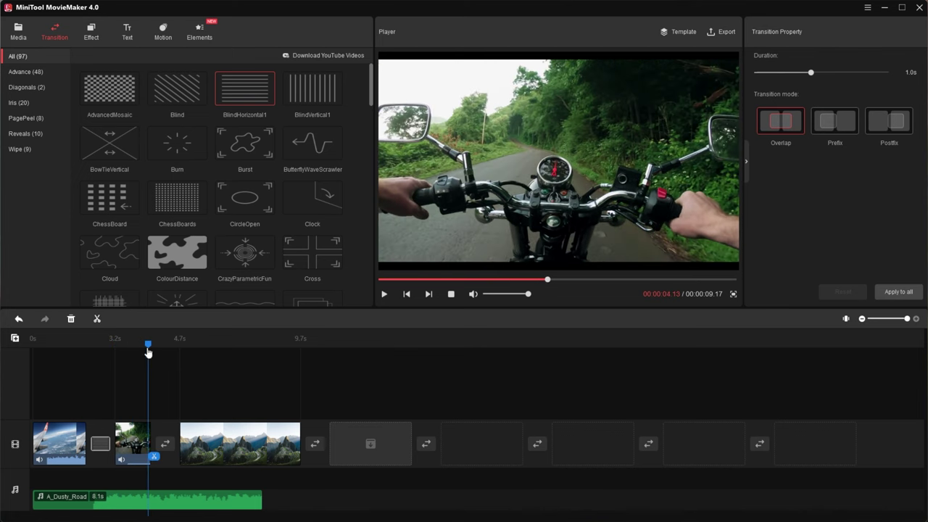
pyautogui.moveTo(148, 352); pyautogui.dragTo(97, 352)
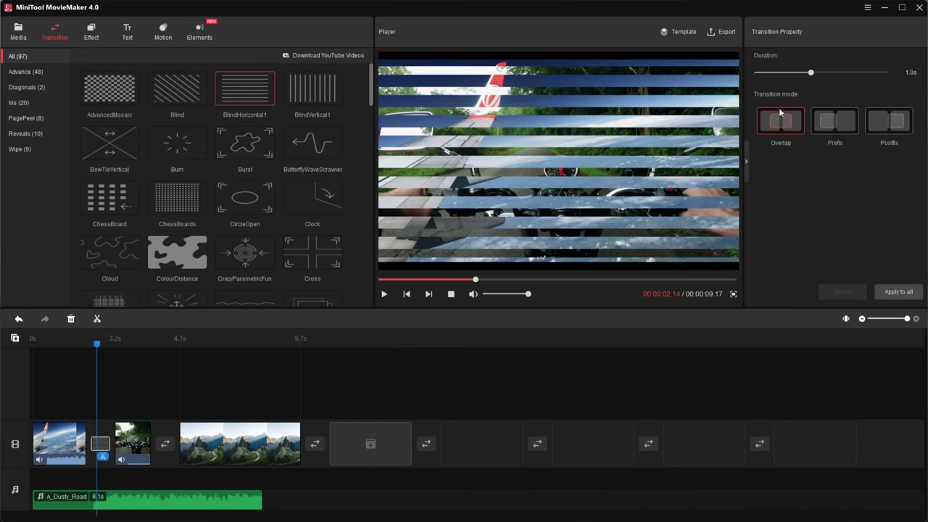
# - After trying Prefix and Postfix, keep the transition in Overlap mode with a 0.5 s duration
pyautogui.click(836, 124)
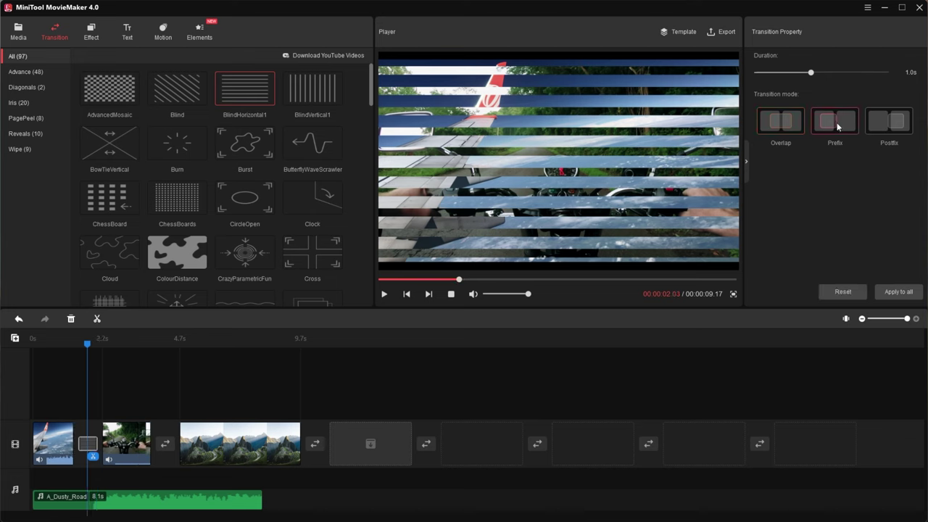
pyautogui.click(892, 128)
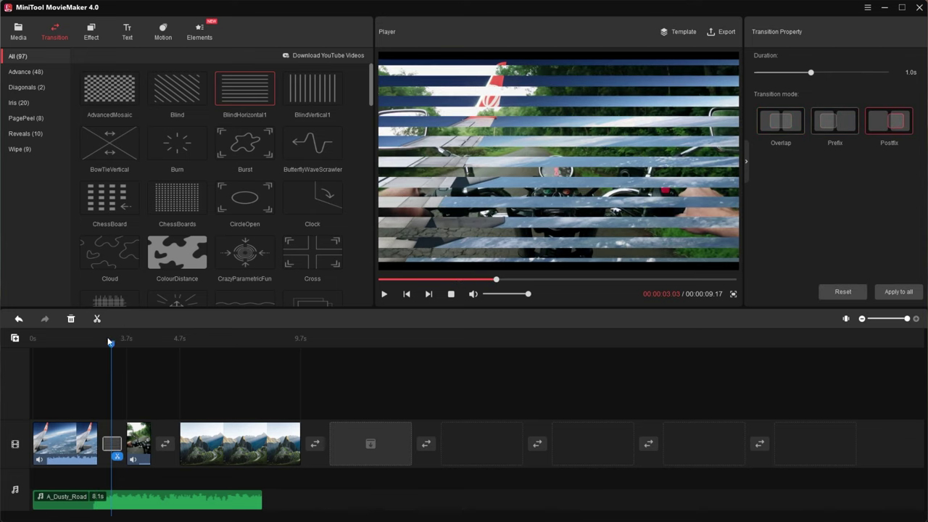
pyautogui.moveTo(106, 349); pyautogui.dragTo(97, 348)
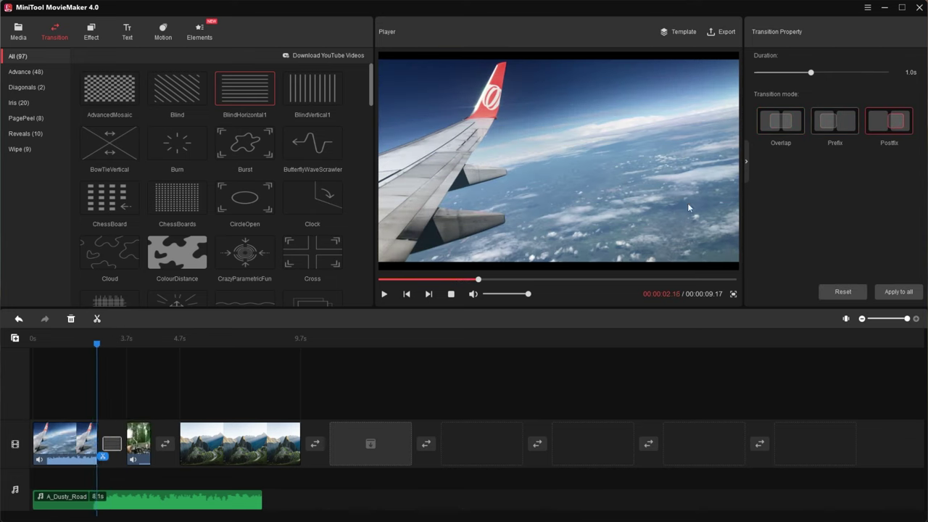
pyautogui.click(830, 124)
pyautogui.click(770, 123)
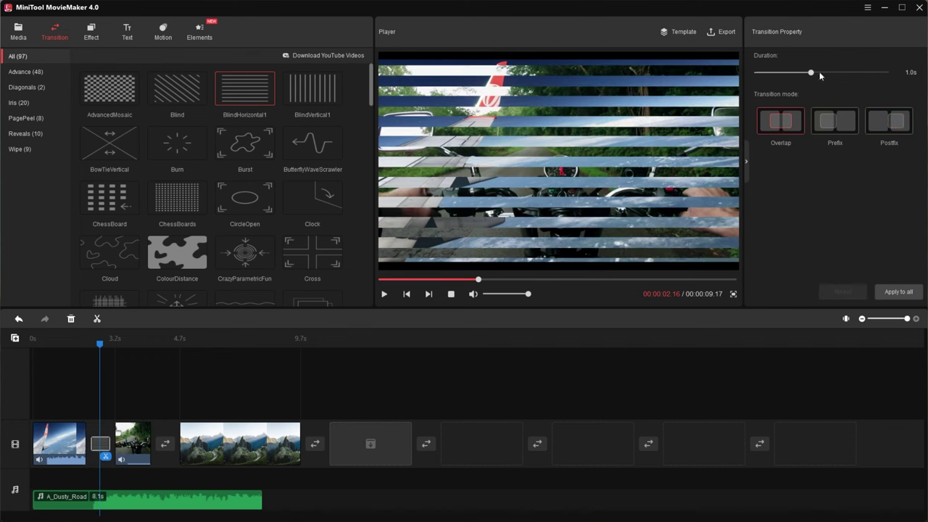
pyautogui.click(107, 449)
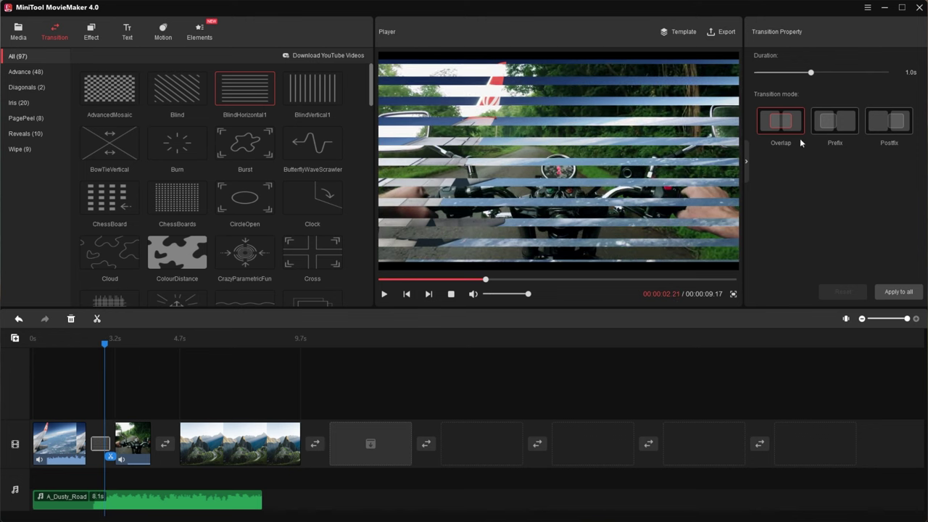
pyautogui.moveTo(812, 73); pyautogui.dragTo(772, 73)
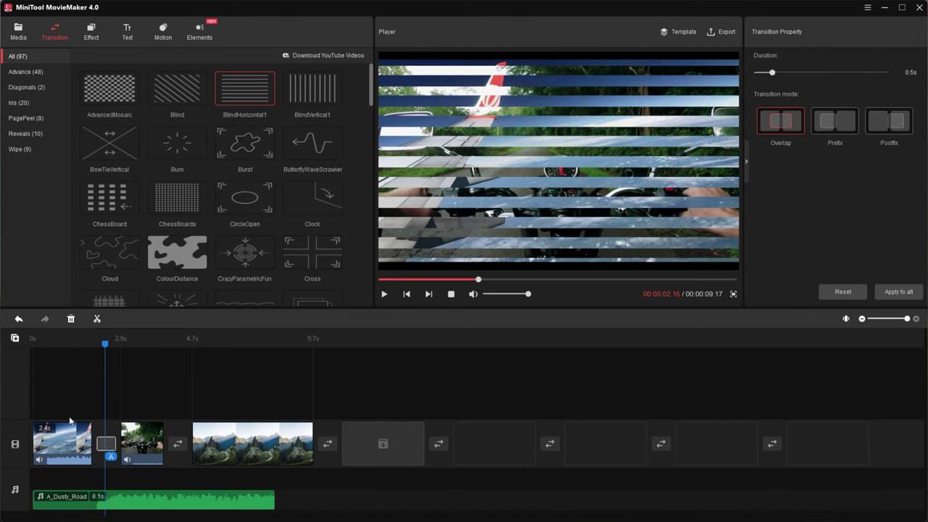
pyautogui.moveTo(103, 345); pyautogui.dragTo(86, 343)
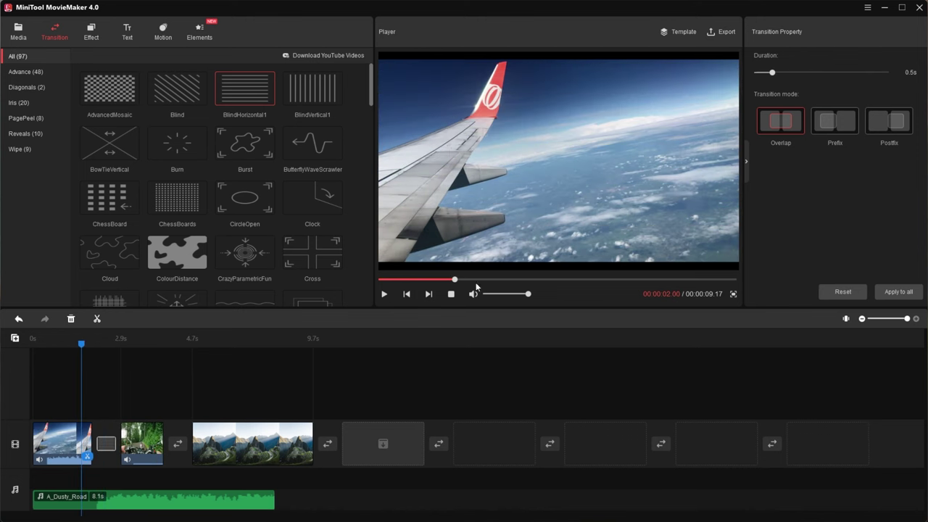
# - Try the Cool and 1977 effects on the airplane clip, then undo the 1977 effect
pyautogui.click(93, 30)
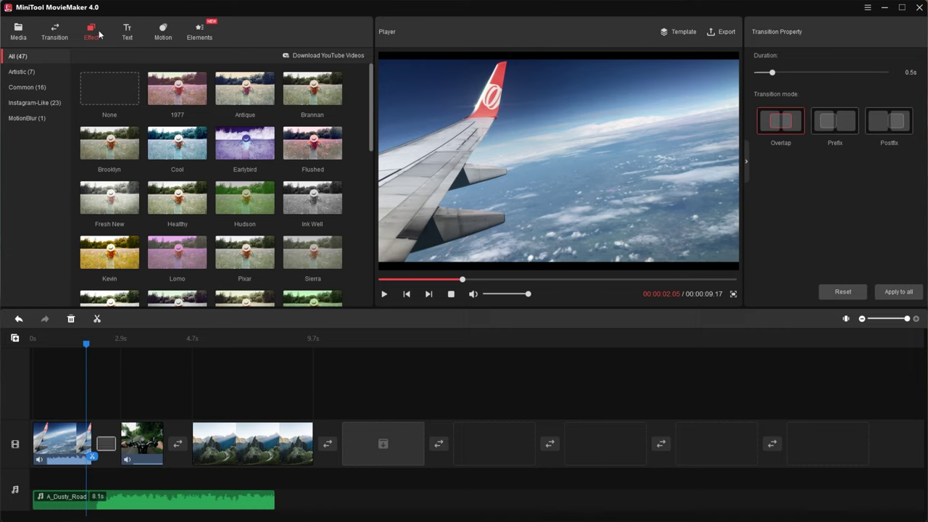
pyautogui.moveTo(184, 147); pyautogui.dragTo(73, 435)
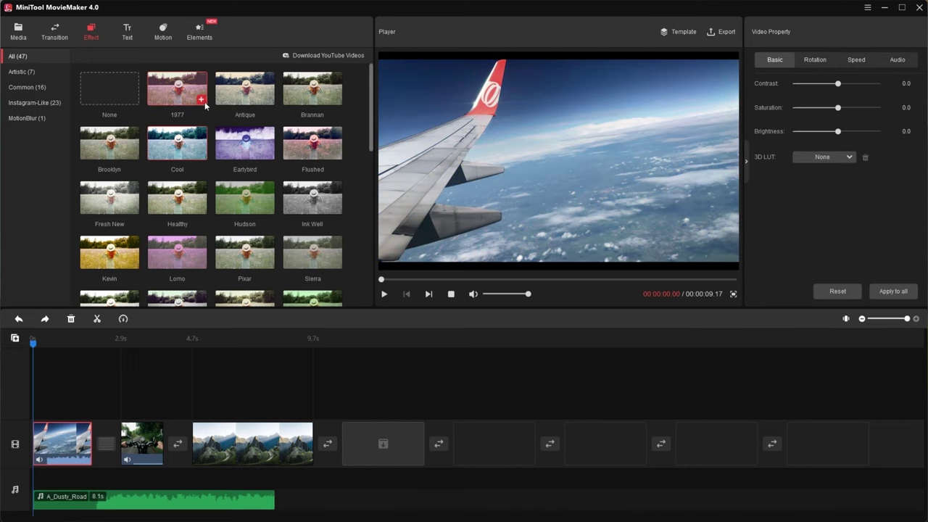
pyautogui.moveTo(206, 97); pyautogui.dragTo(47, 430)
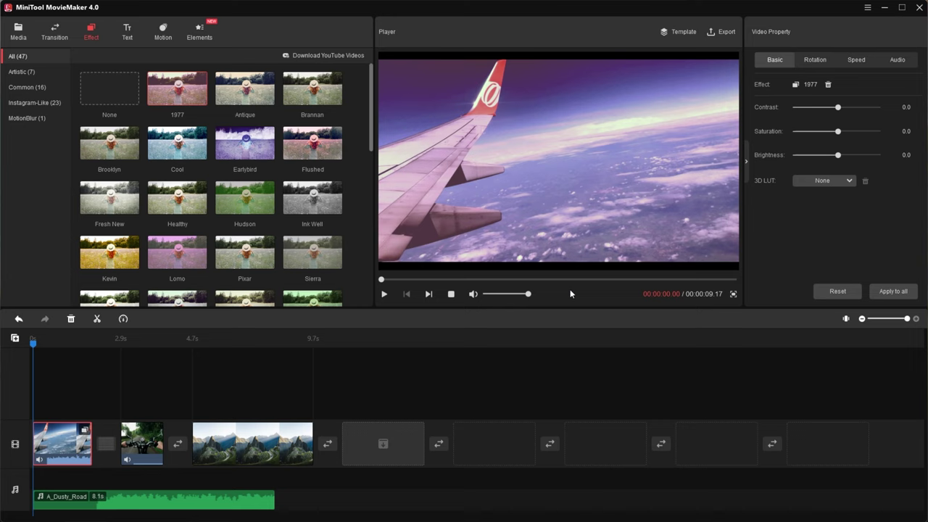
pyautogui.hotkey('ctrl', 'z')
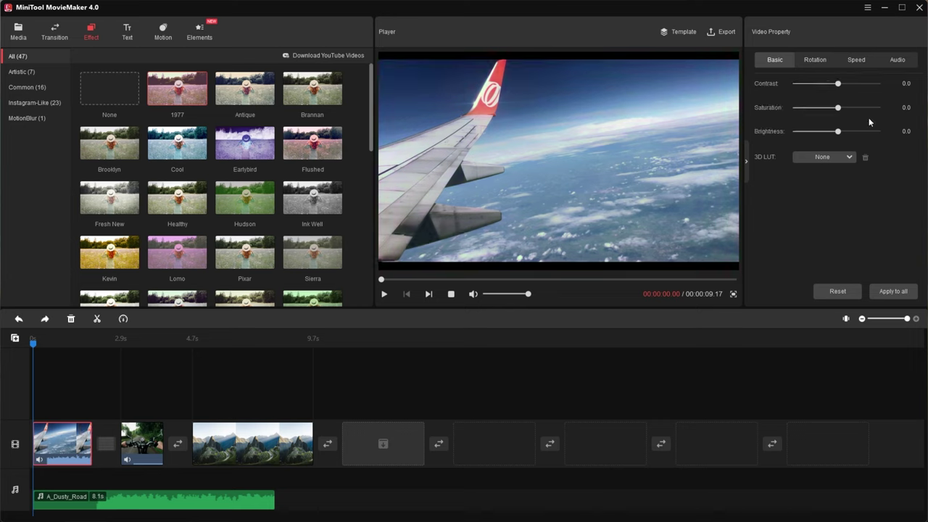
# - Check the clip's Speed and Audio settings, then select the motorbike clip with its Toaster effect
pyautogui.click(855, 60)
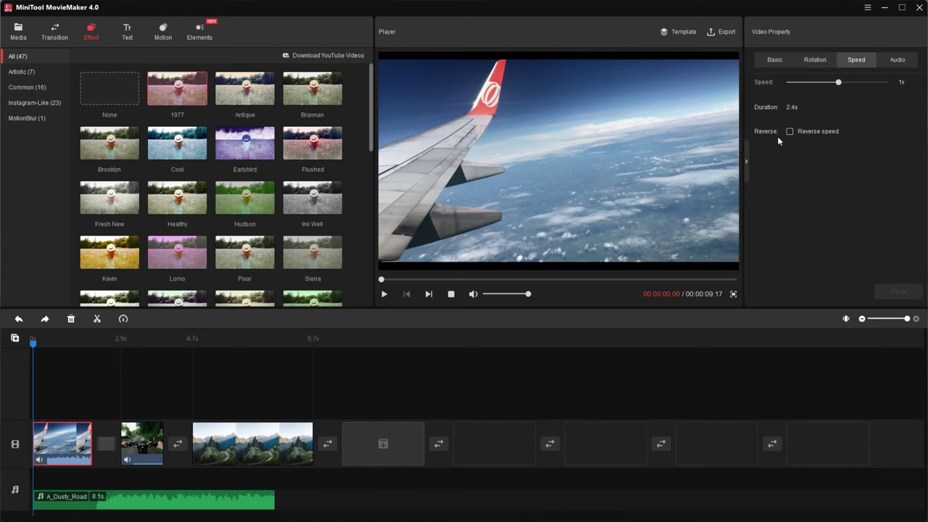
pyautogui.click(892, 63)
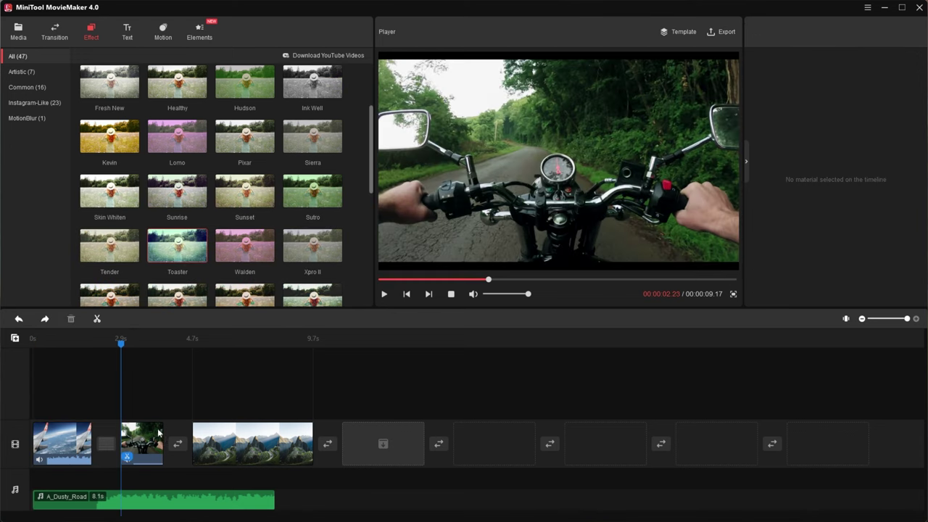
pyautogui.click(141, 442)
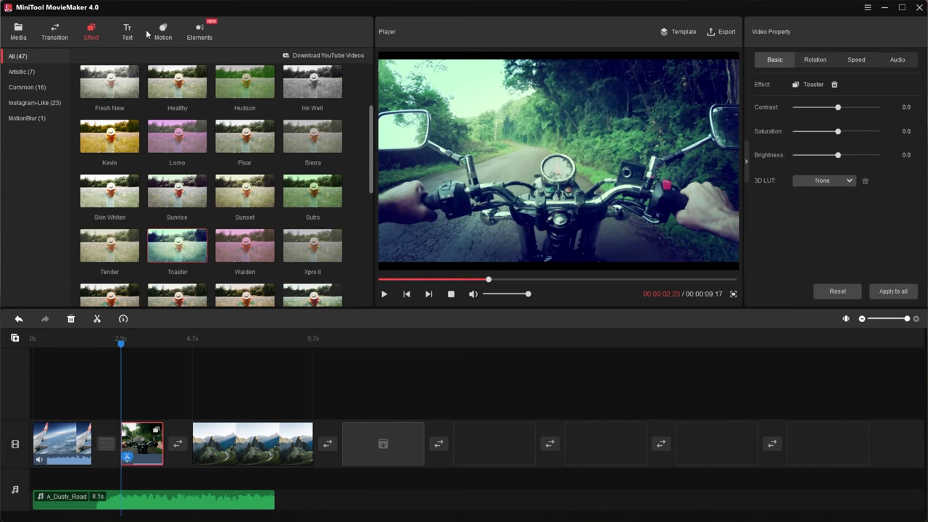
# - Place the Caption24 caption template on the text track at 2.9s
pyautogui.click(128, 32)
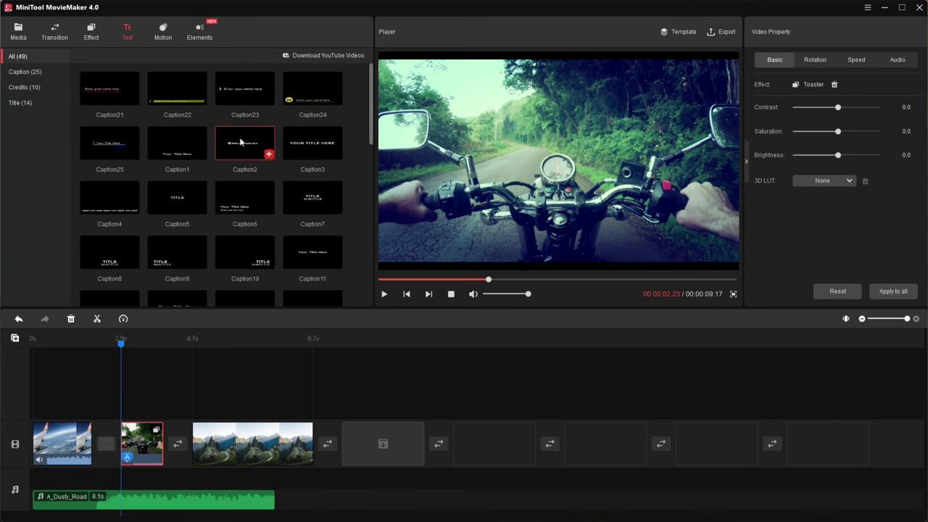
pyautogui.click(337, 95)
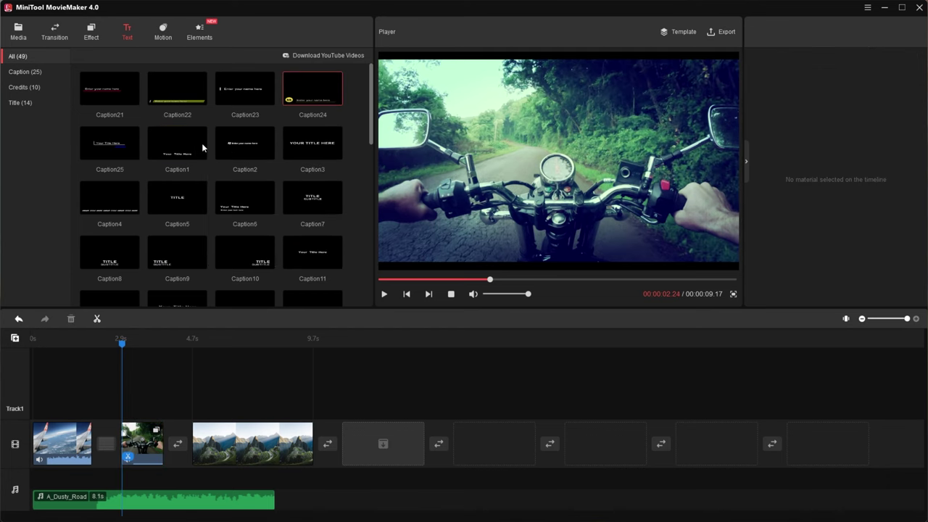
pyautogui.click(46, 70)
pyautogui.click(48, 88)
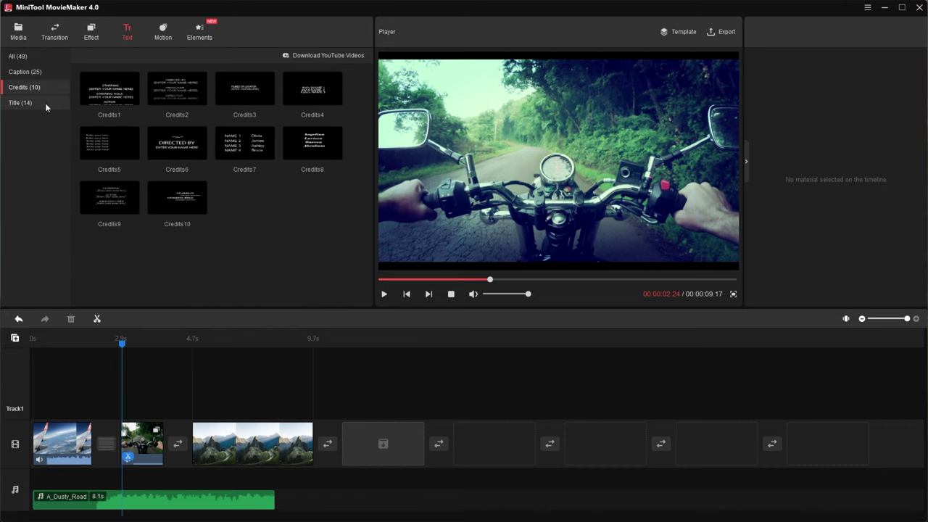
pyautogui.click(45, 103)
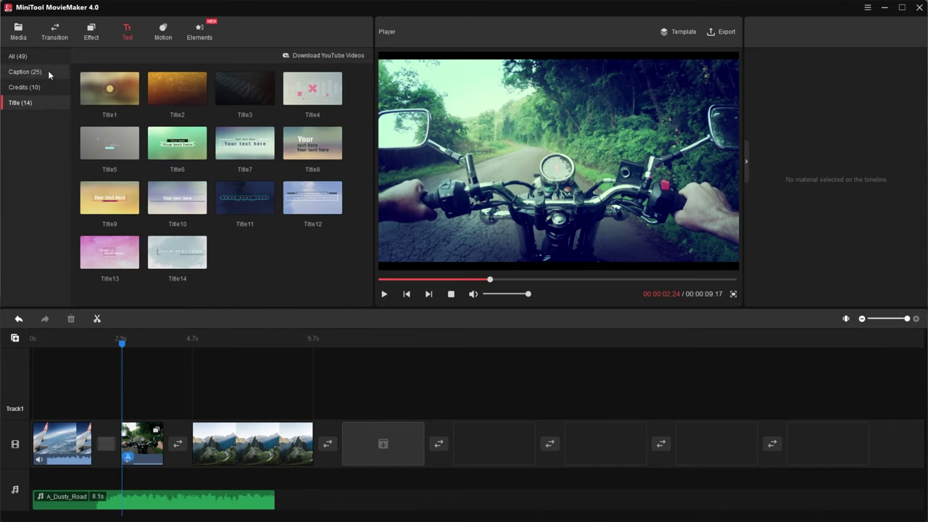
pyautogui.click(48, 73)
pyautogui.moveTo(306, 94); pyautogui.dragTo(123, 412)
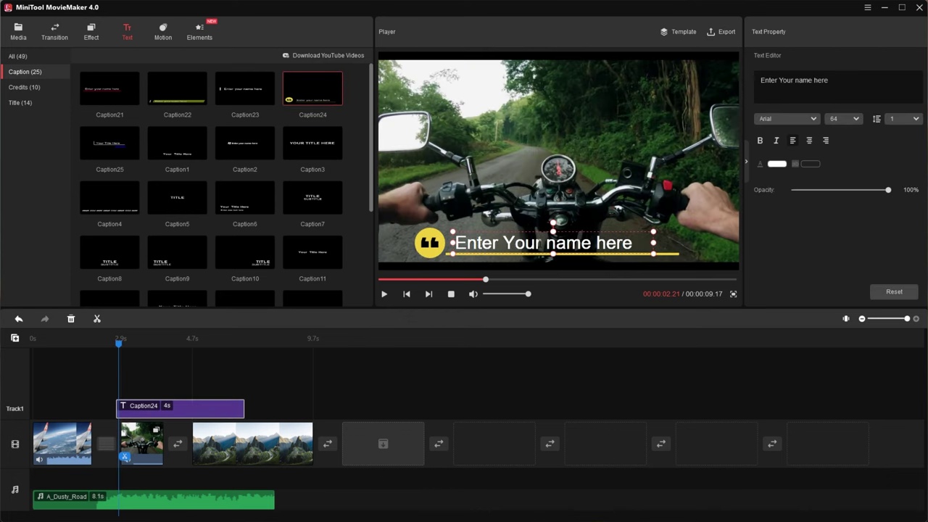
# - Change the caption text to TroubleChute, shift the text and quote line up, and preview
pyautogui.doubleClick(525, 243)
pyautogui.write('TroubleChute')
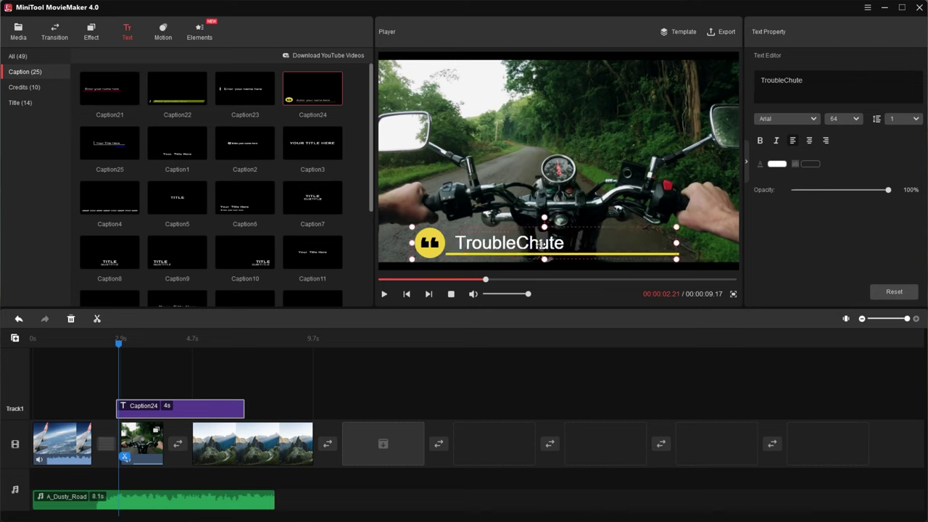
pyautogui.moveTo(540, 244); pyautogui.dragTo(585, 229)
pyautogui.moveTo(504, 256); pyautogui.dragTo(519, 244)
pyautogui.click(526, 229)
pyautogui.click(384, 387)
pyautogui.press('space')
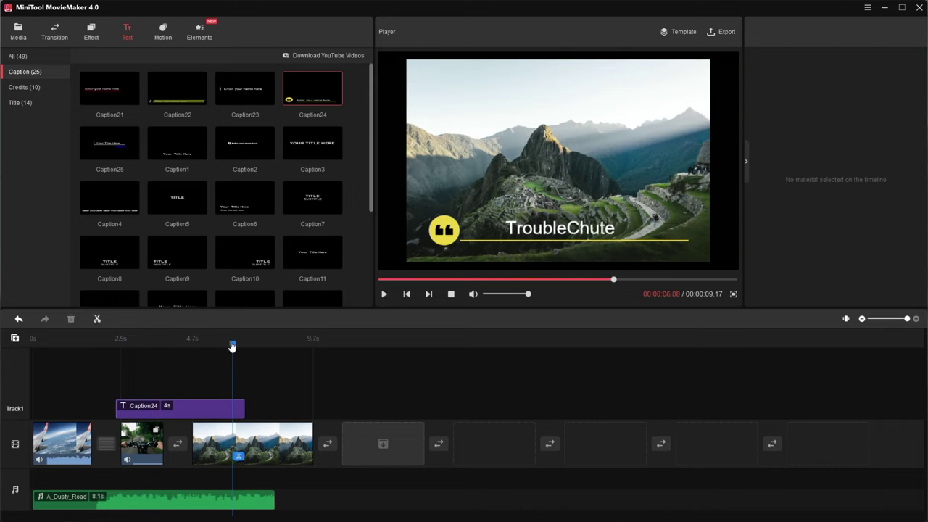
pyautogui.click(26, 88)
# - Add the Credits1 ending after the mountain clip and preview it
pyautogui.moveTo(130, 96); pyautogui.dragTo(337, 414)
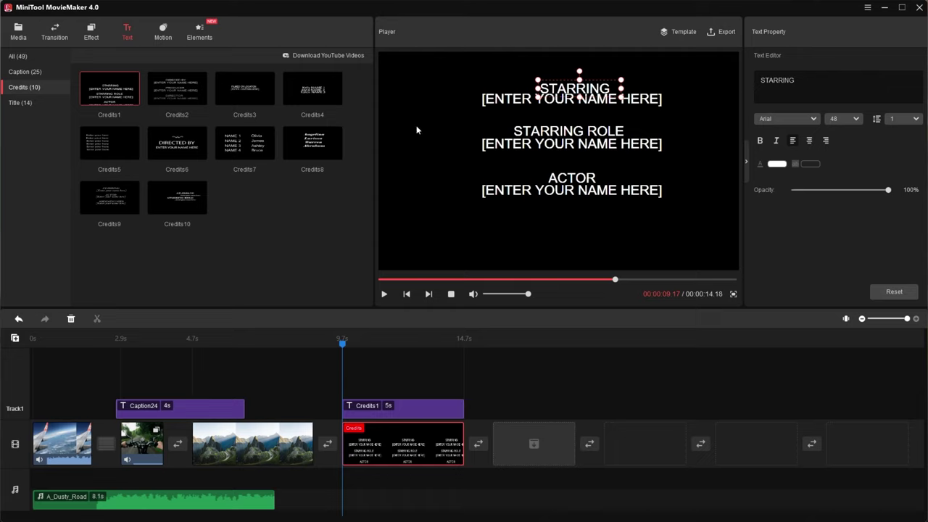
pyautogui.click(342, 345)
pyautogui.press('space')
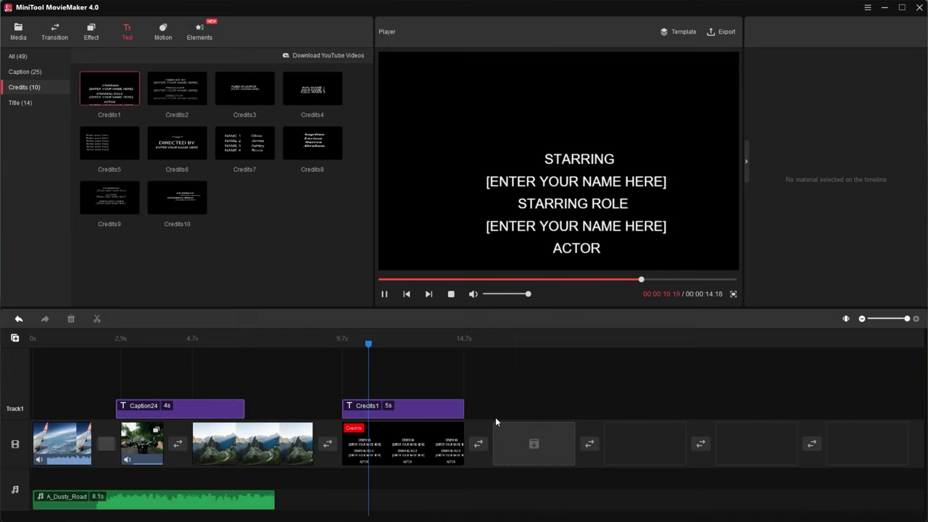
pyautogui.press('space')
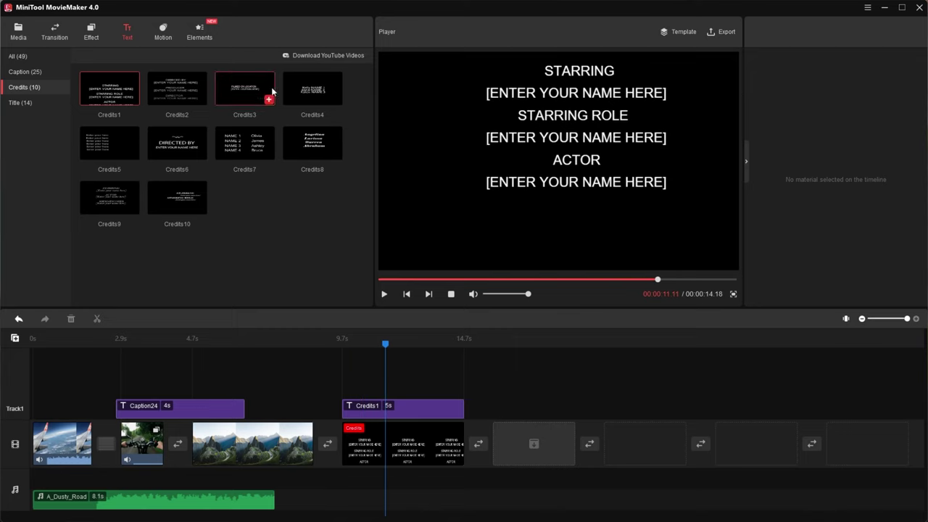
# - Open the movie with Title8, and stretch A_Dusty_Road to 19.7s with a 4.0s fade-out
pyautogui.click(23, 103)
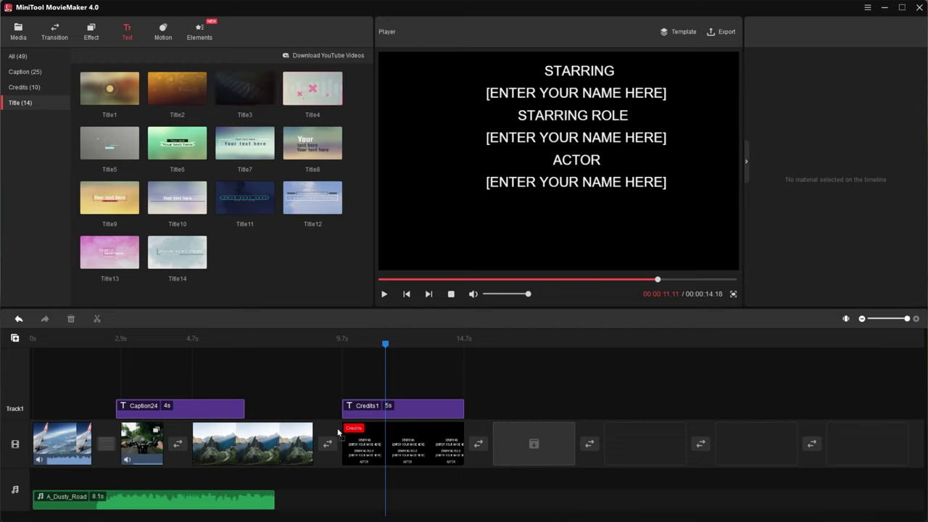
pyautogui.moveTo(312, 143); pyautogui.dragTo(504, 418)
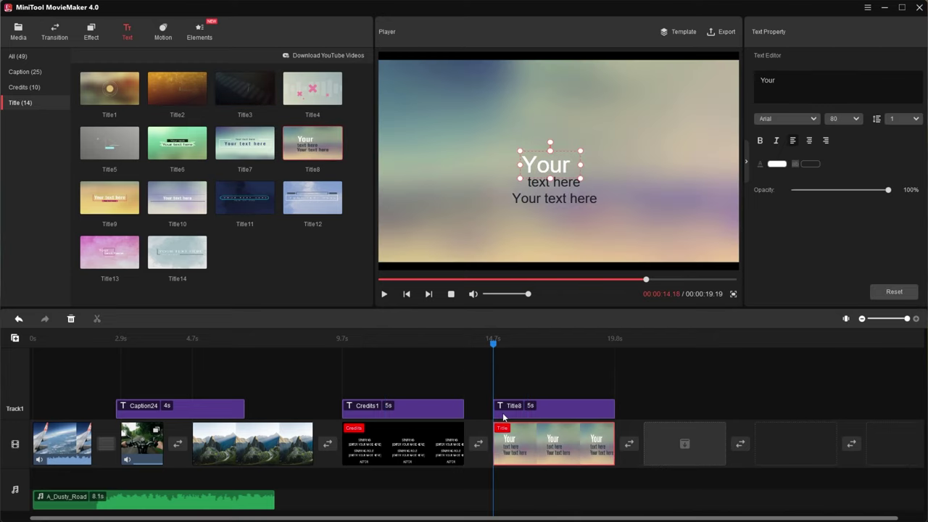
pyautogui.press('space')
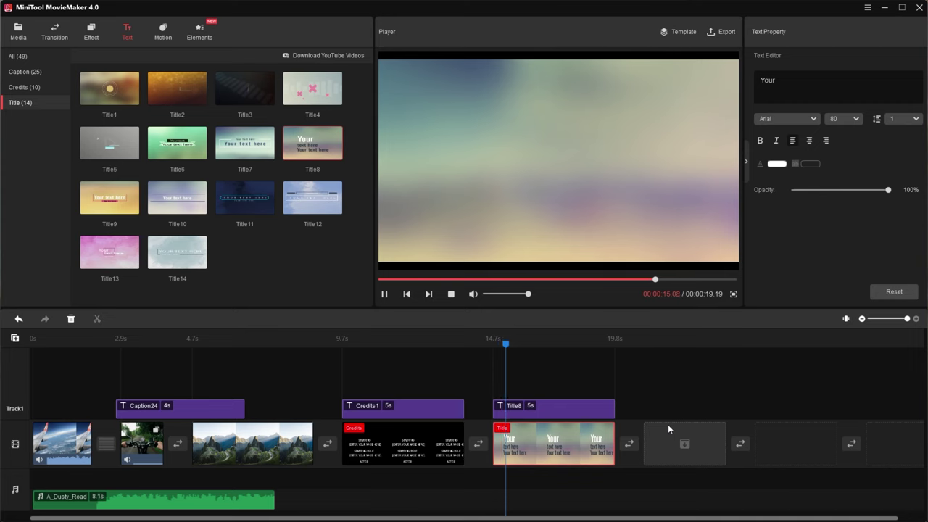
pyautogui.moveTo(508, 428); pyautogui.dragTo(36, 428)
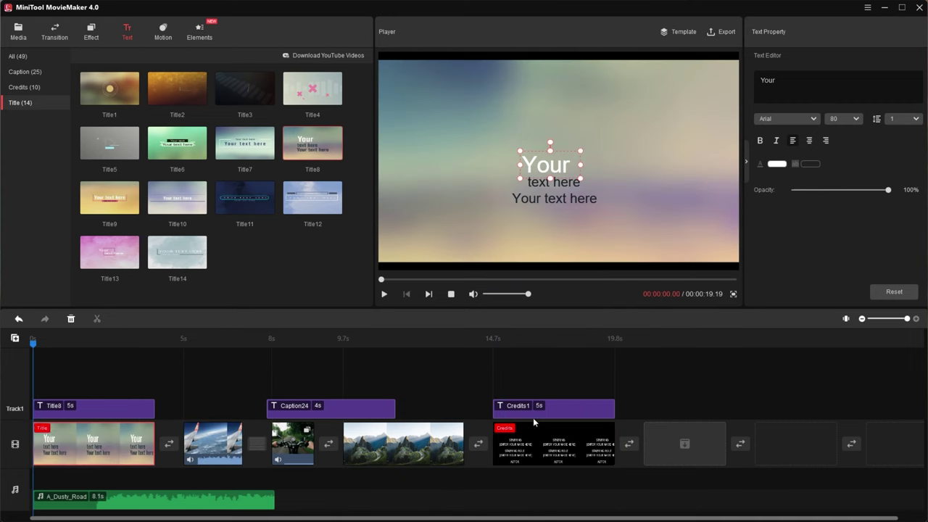
pyautogui.moveTo(274, 497); pyautogui.dragTo(618, 499)
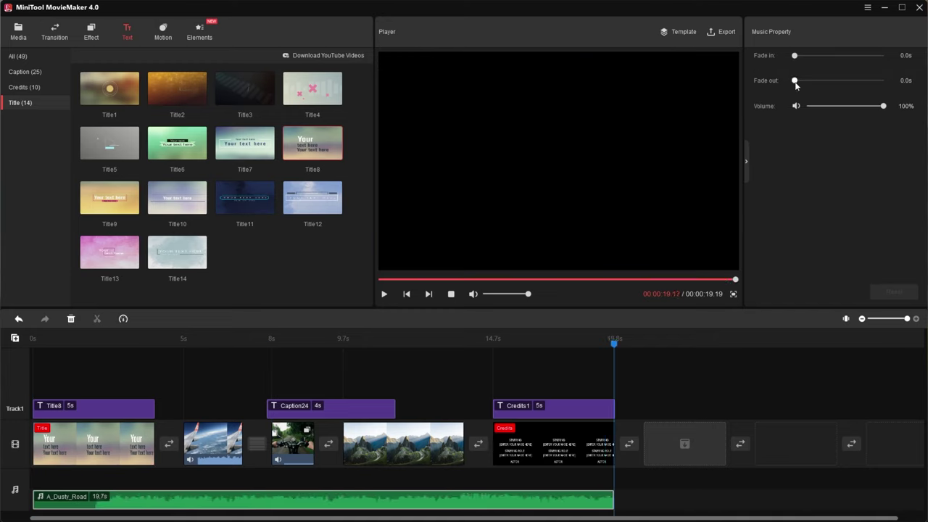
pyautogui.moveTo(796, 82); pyautogui.dragTo(814, 82)
# - Shorten the Caption24 caption so it ends with the motorbike clip, then preview
pyautogui.click(365, 341)
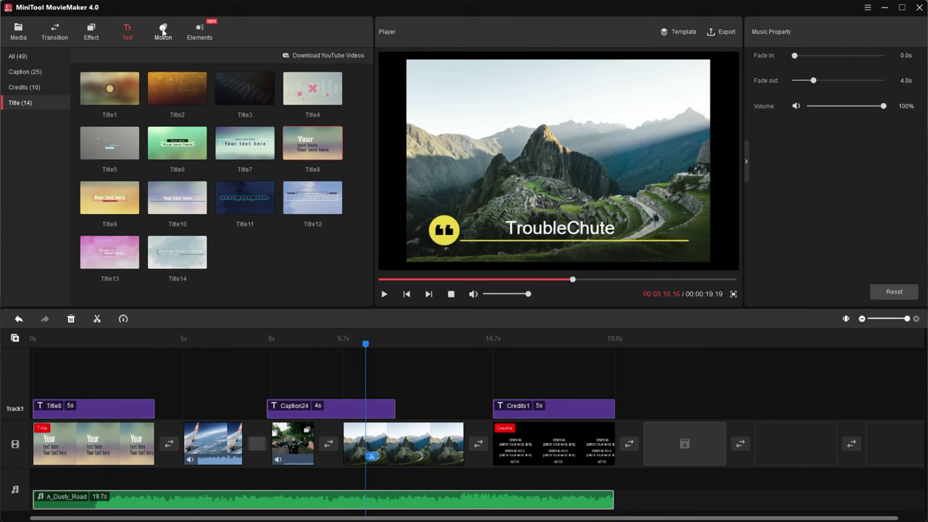
pyautogui.click(163, 29)
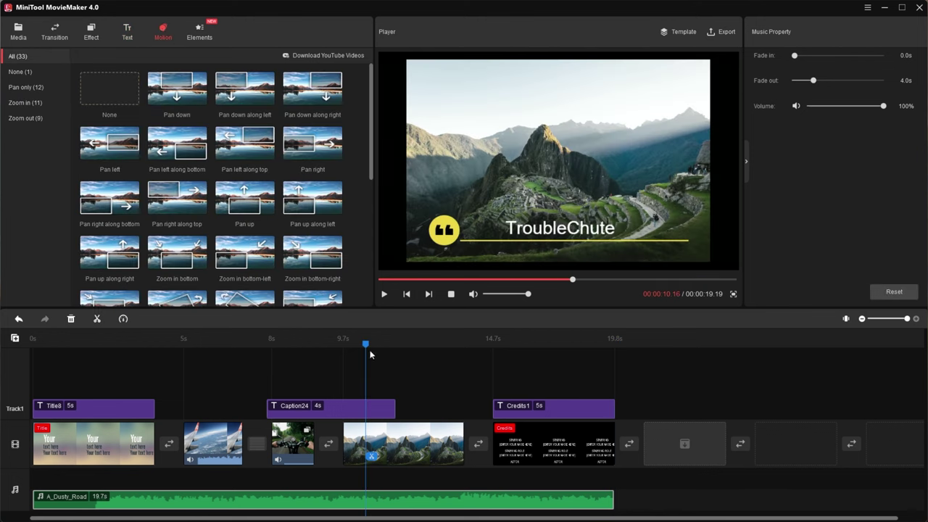
pyautogui.moveTo(395, 408); pyautogui.dragTo(314, 408)
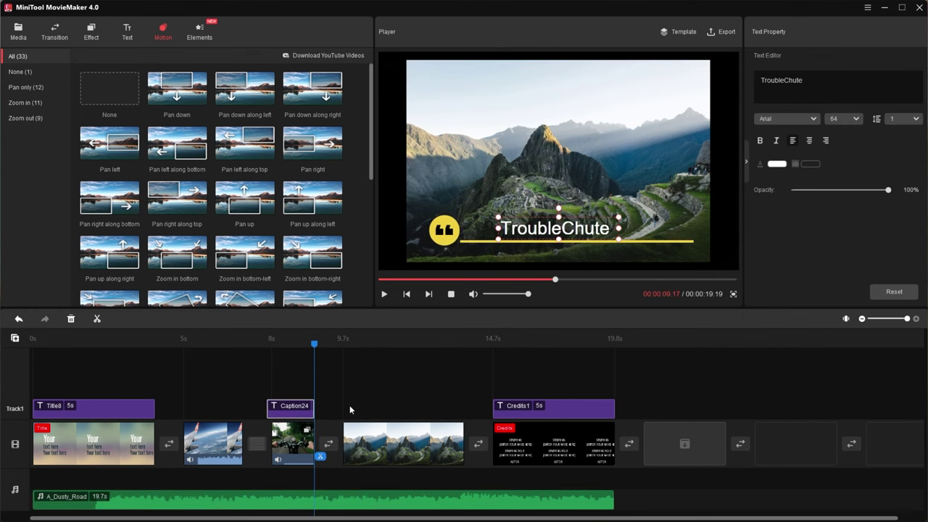
pyautogui.press('space')
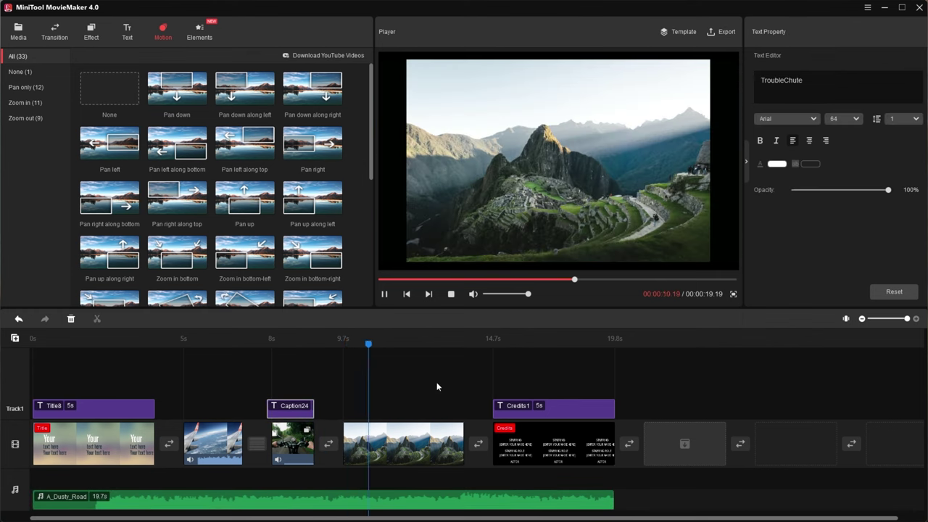
pyautogui.press('space')
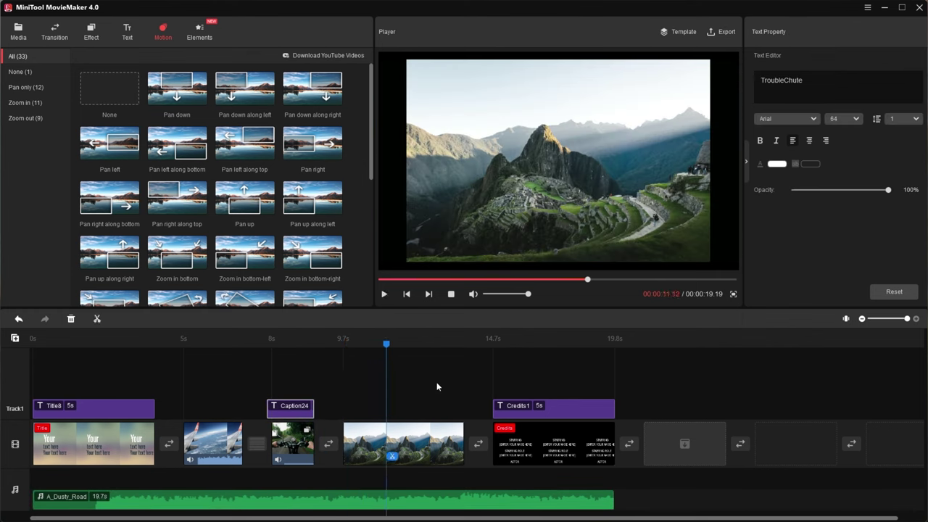
# - Apply the Zoom in bottom motion to the mountain image and preview it
pyautogui.click(194, 257)
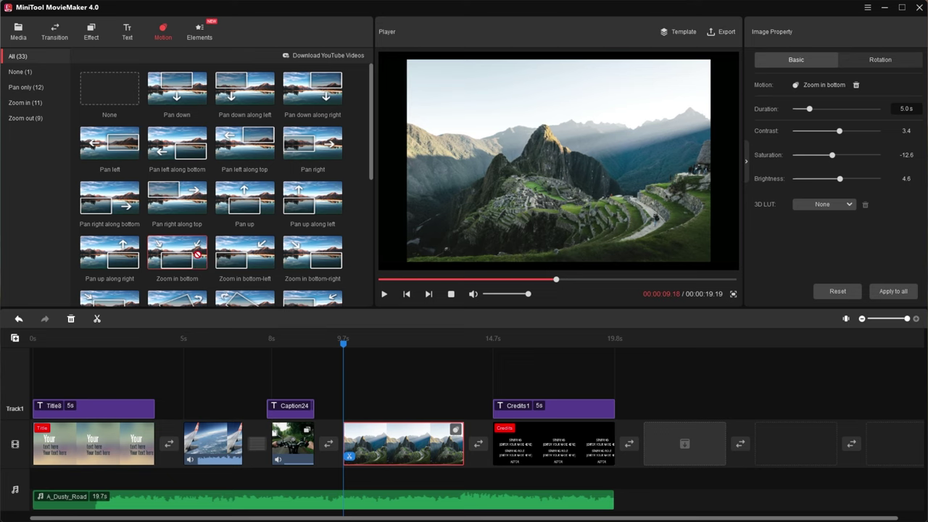
pyautogui.moveTo(344, 345); pyautogui.dragTo(317, 345)
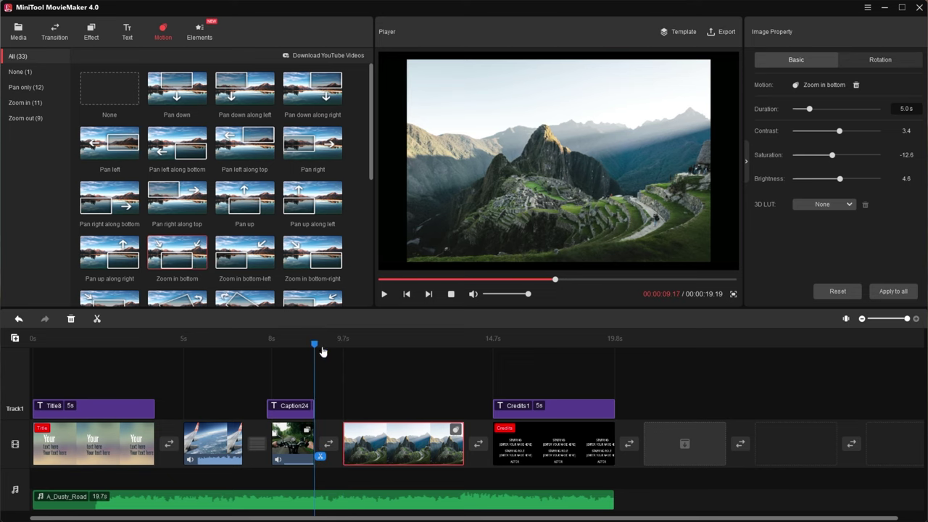
pyautogui.press('space')
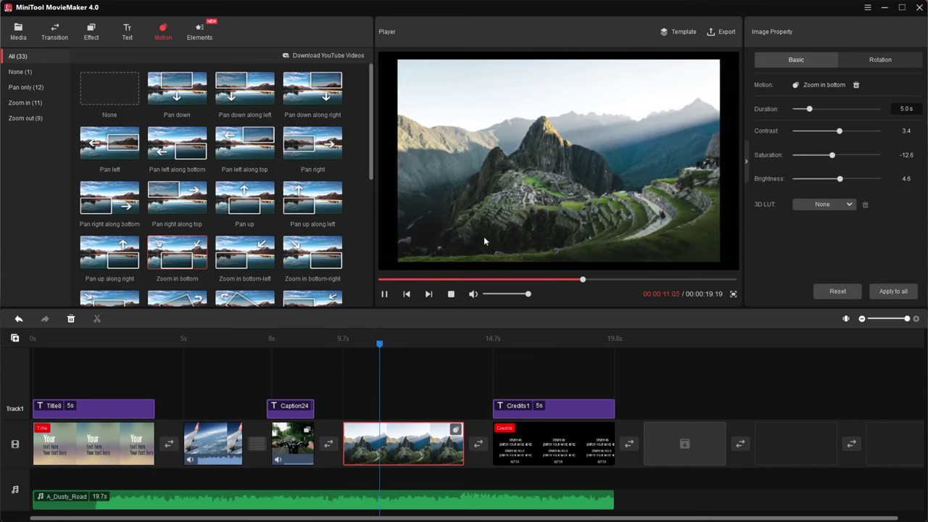
pyautogui.press('space')
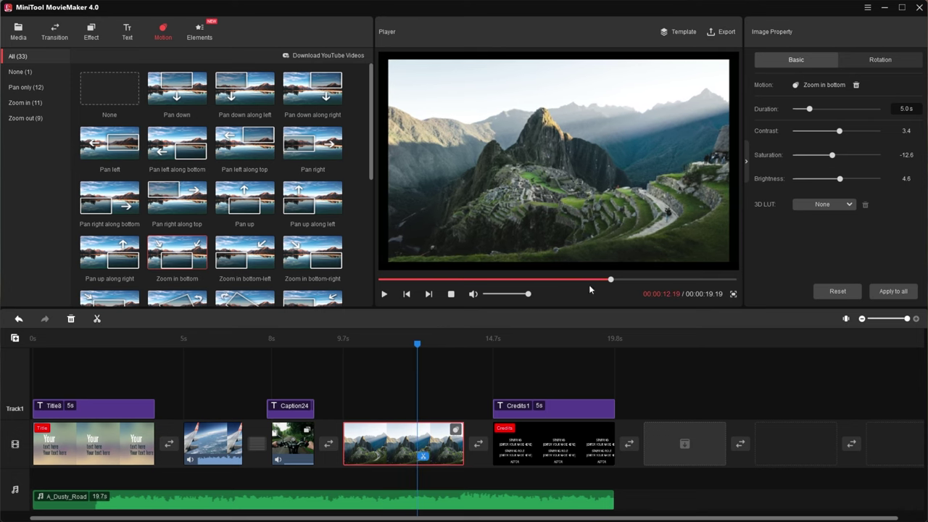
# - Place the Travel element Airplane sticker on a track at 5s over the plane-wing clip
pyautogui.click(195, 35)
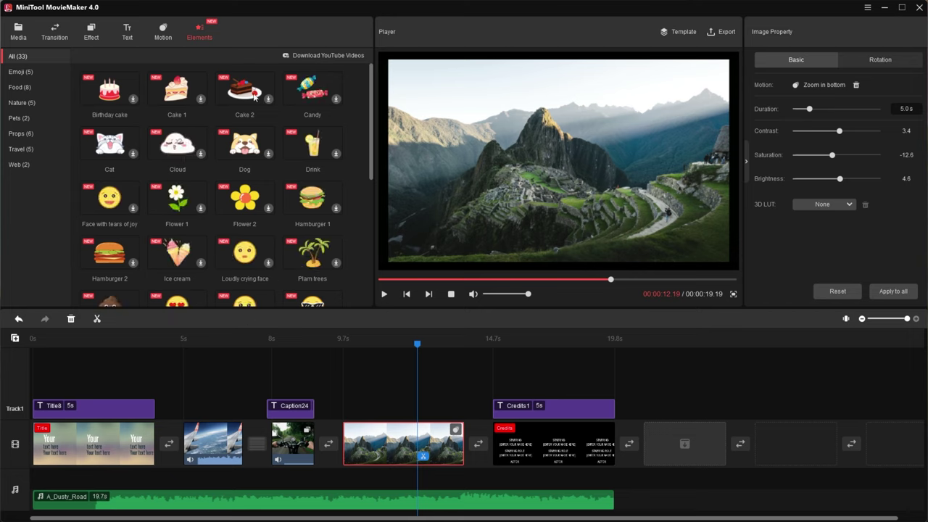
pyautogui.scroll(-5, 261, 217)
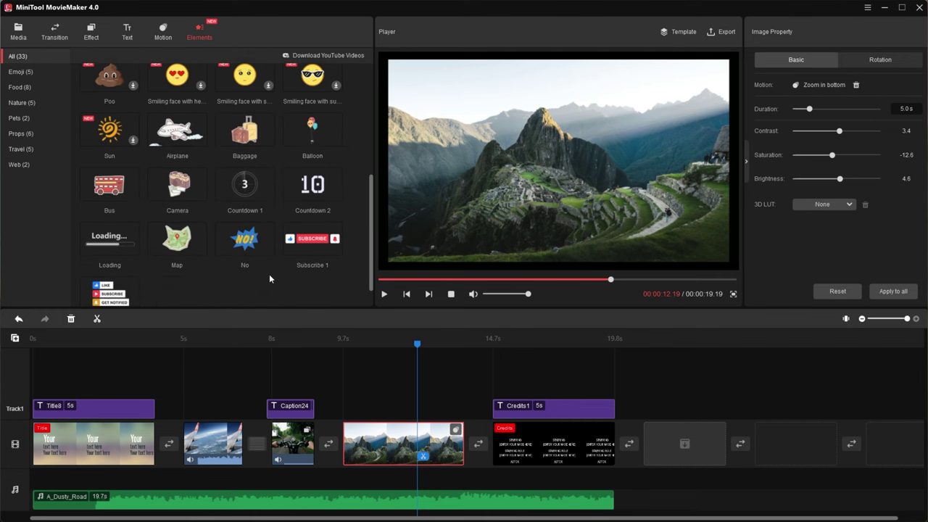
pyautogui.scroll(5, 269, 274)
pyautogui.moveTo(417, 345); pyautogui.dragTo(197, 345)
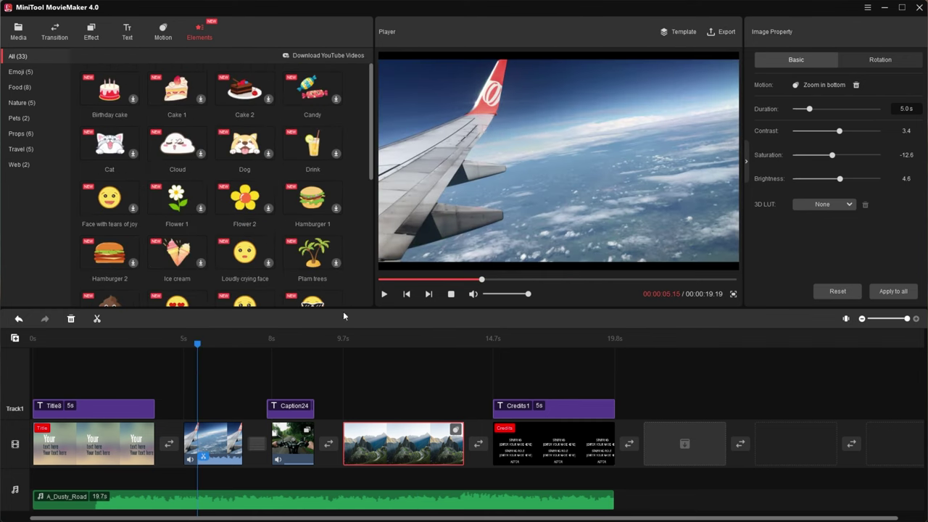
pyautogui.click(22, 149)
pyautogui.moveTo(109, 90); pyautogui.dragTo(190, 385)
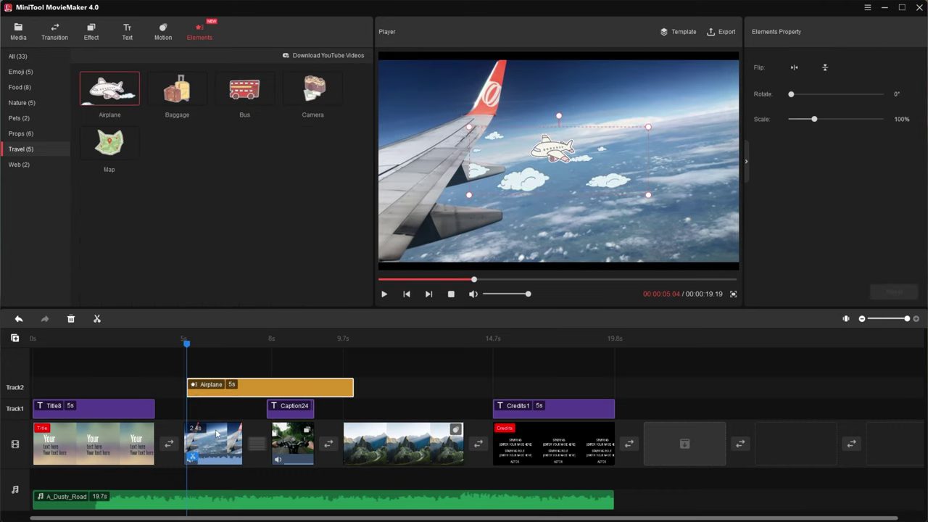
pyautogui.moveTo(264, 382)
pyautogui.mouseDown()
pyautogui.moveTo(263, 394)
pyautogui.moveTo(263, 356)
pyautogui.moveTo(246, 385)
pyautogui.mouseUp()
# - Trim the Airplane sticker to 2.5s, enlarge it to 121%, and play the preview
pyautogui.click(246, 385)
pyautogui.moveTo(350, 387); pyautogui.dragTo(244, 386)
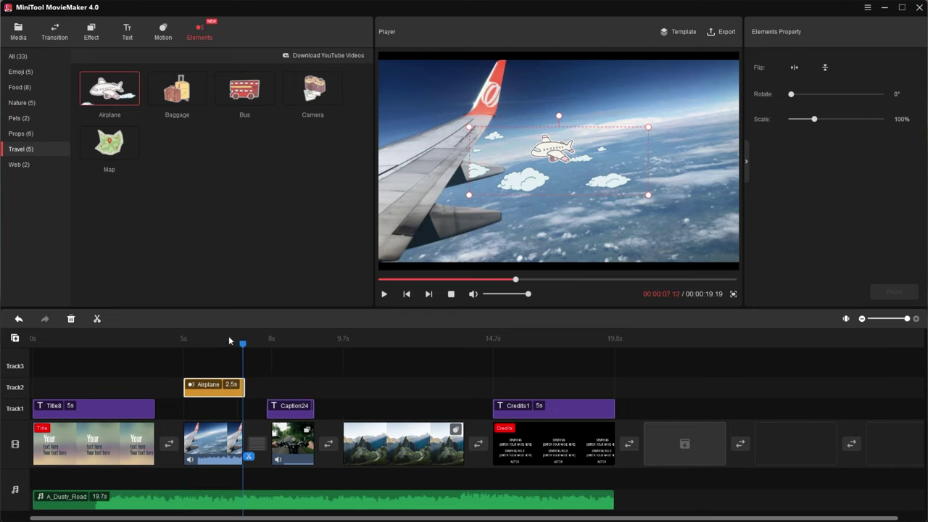
pyautogui.moveTo(520, 162); pyautogui.dragTo(521, 180)
pyautogui.press('space')
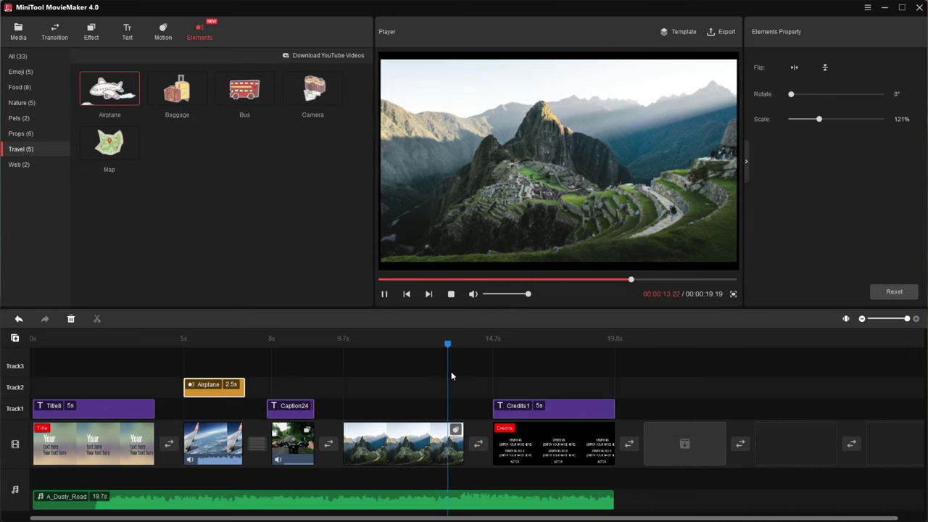
pyautogui.moveTo(403, 346); pyautogui.dragTo(299, 360)
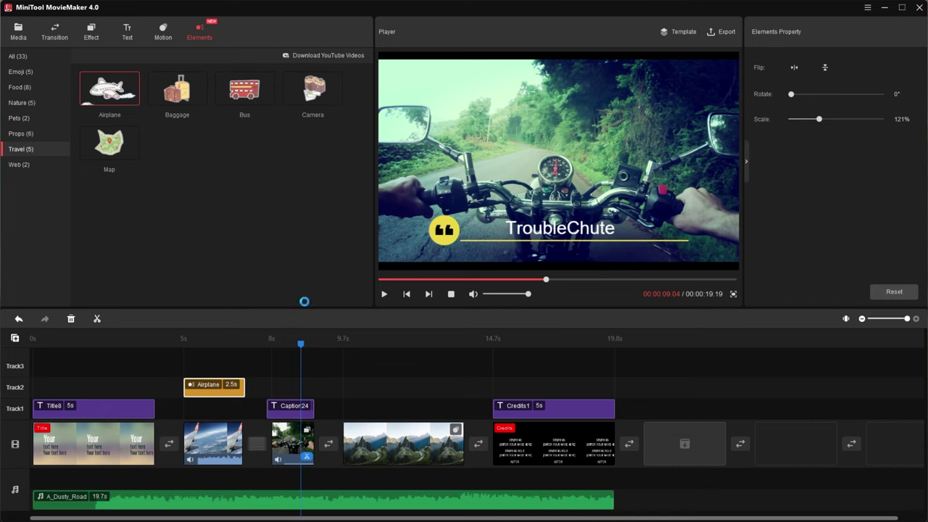
# - Save the project as Travel.mmmm and check it in the downloads folder
pyautogui.hotkey('ctrl', 's')
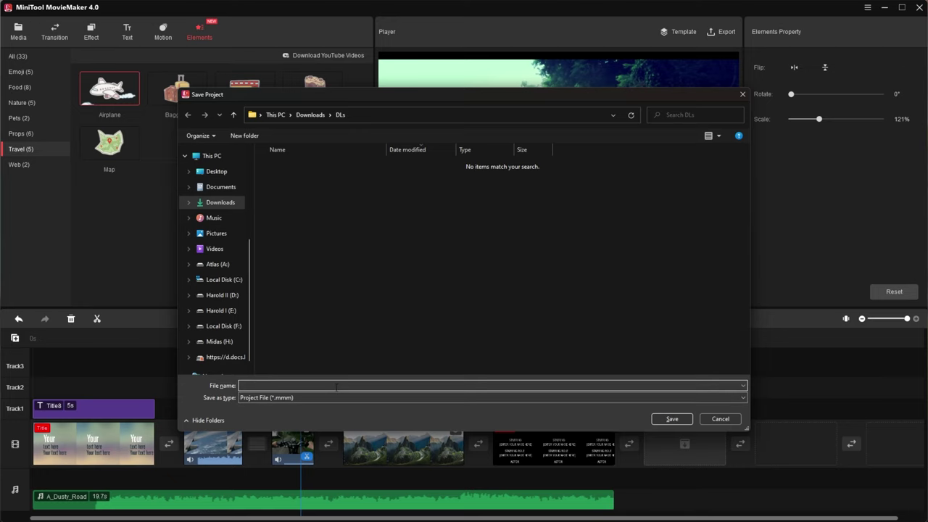
pyautogui.write('Travel')
pyautogui.press('Return')
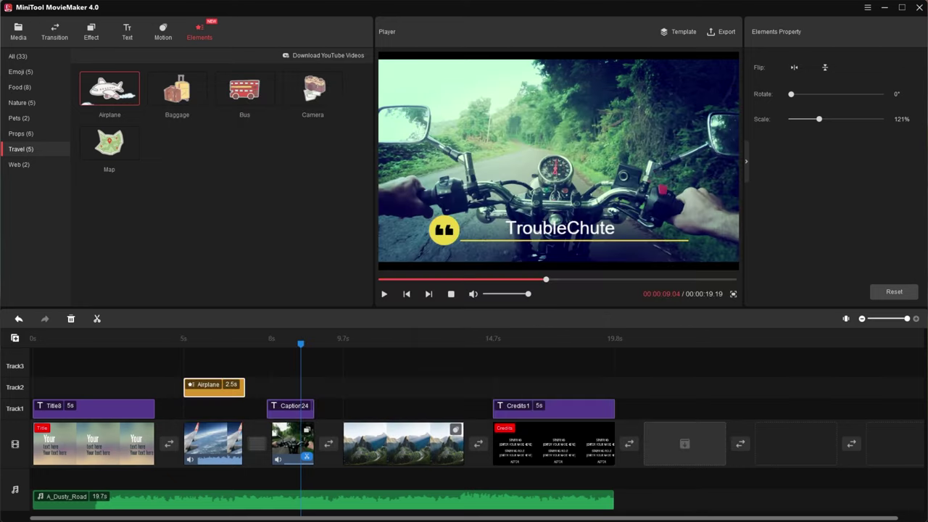
pyautogui.hotkey('alt', 'Tab')
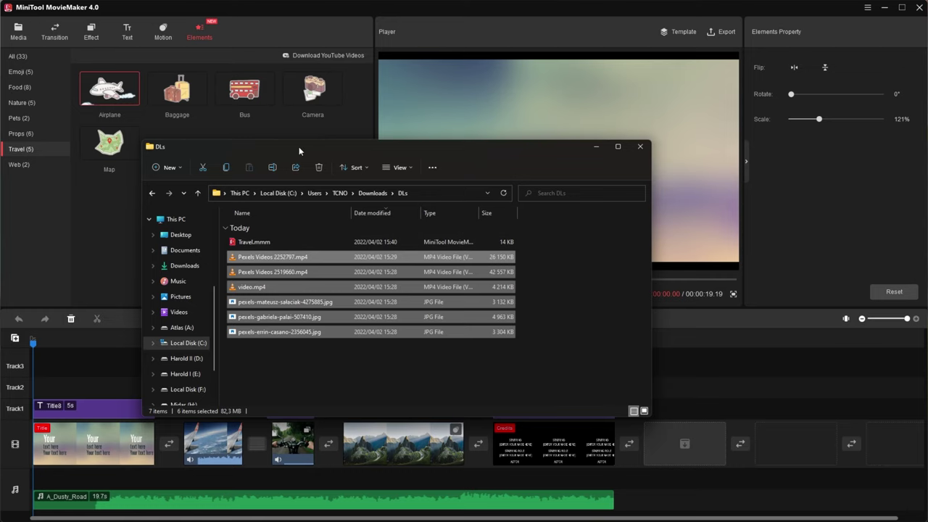
pyautogui.hotkey('alt', 'Tab')
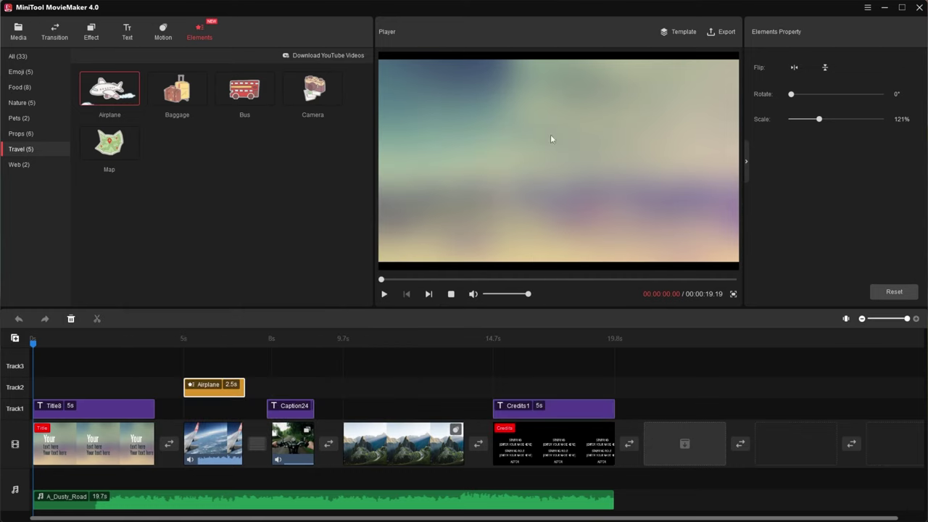
# - Bring up Export for My Movie, keep MP4 format, check the save path, and view quality settings
pyautogui.click(725, 33)
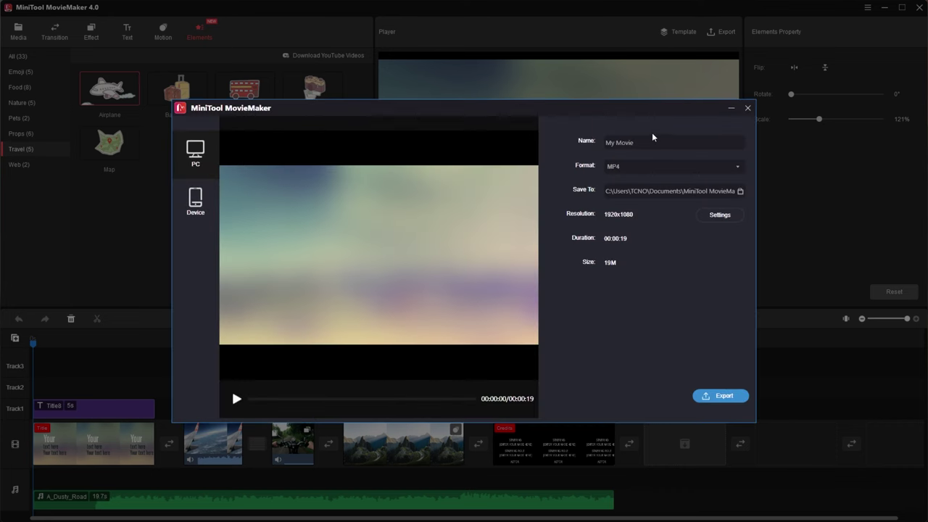
pyautogui.click(641, 171)
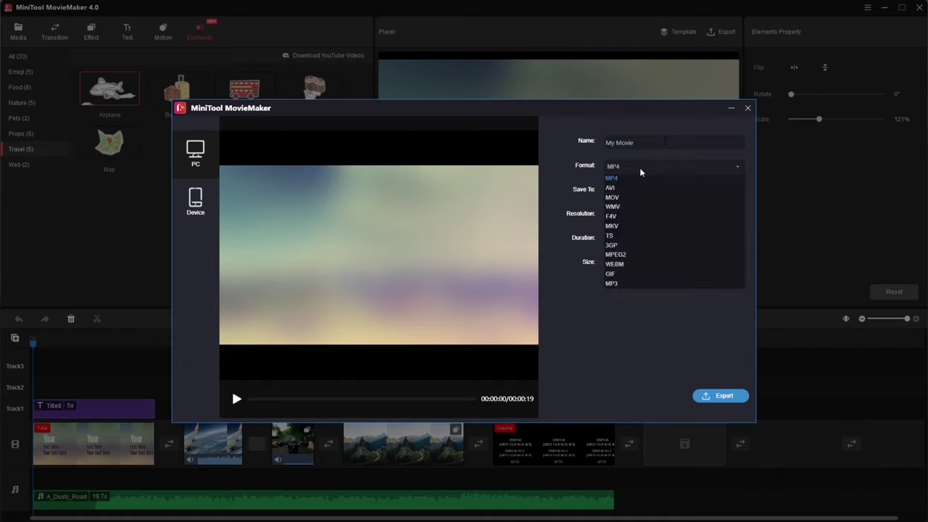
pyautogui.click(639, 177)
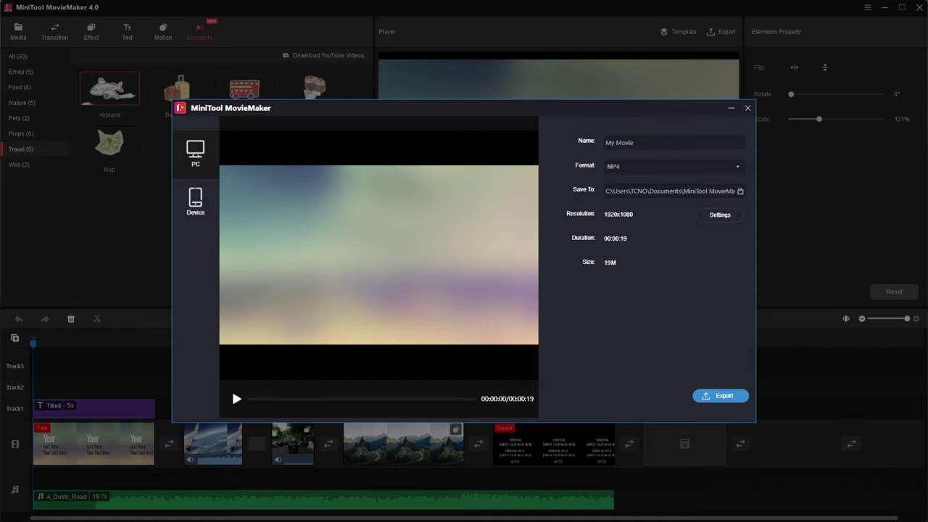
pyautogui.click(648, 193)
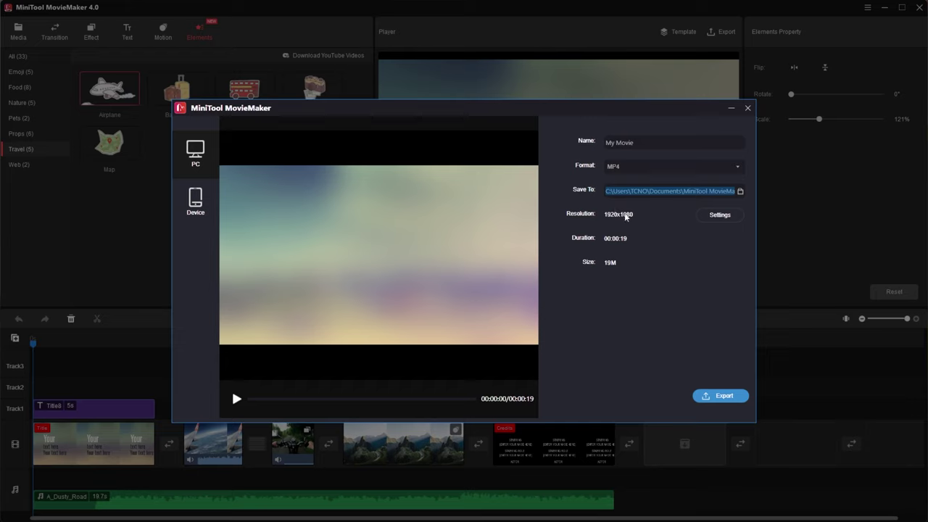
pyautogui.click(718, 219)
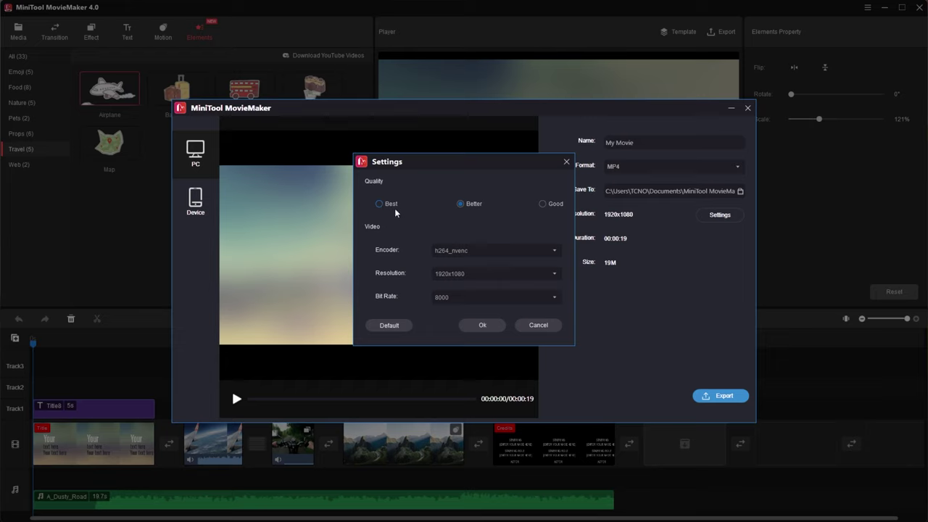
# - Set Best quality with h264_nvenc encoder, 1920x1080 resolution and 10000 bit rate
pyautogui.click(390, 205)
pyautogui.click(470, 252)
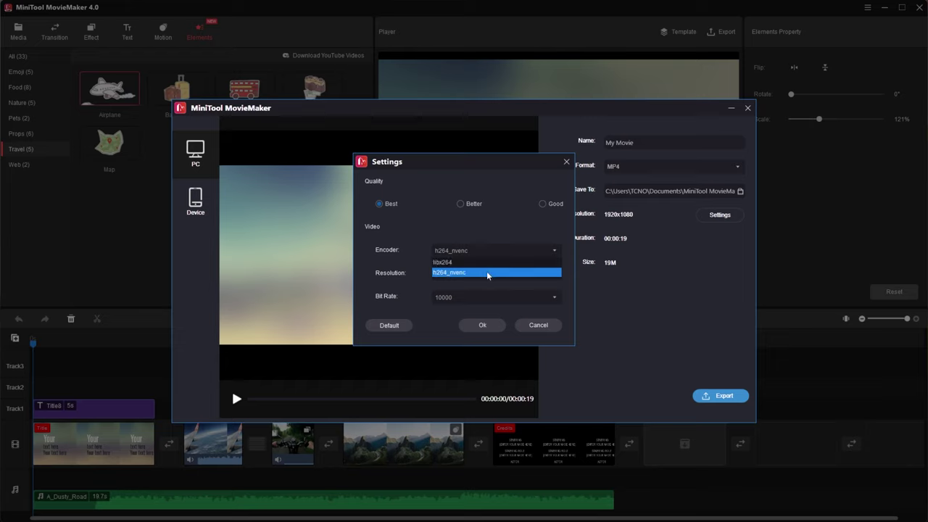
pyautogui.click(487, 273)
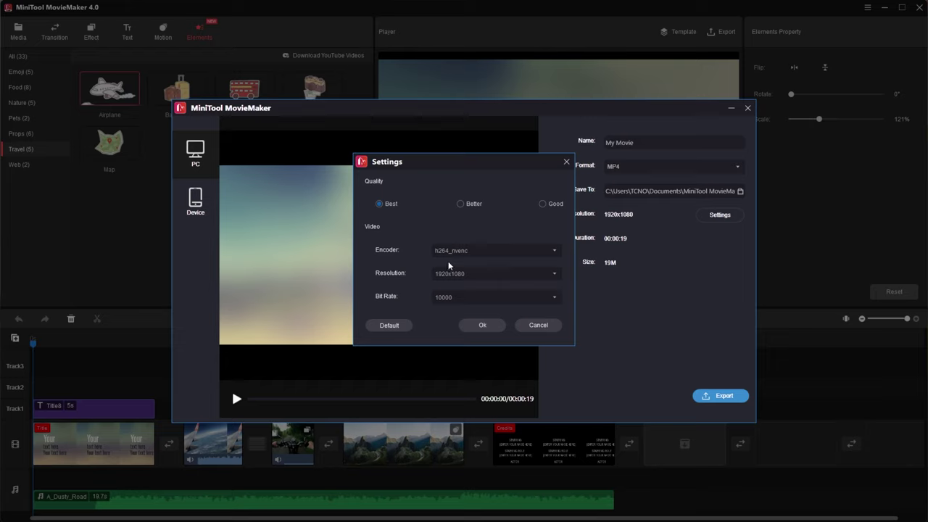
pyautogui.click(473, 275)
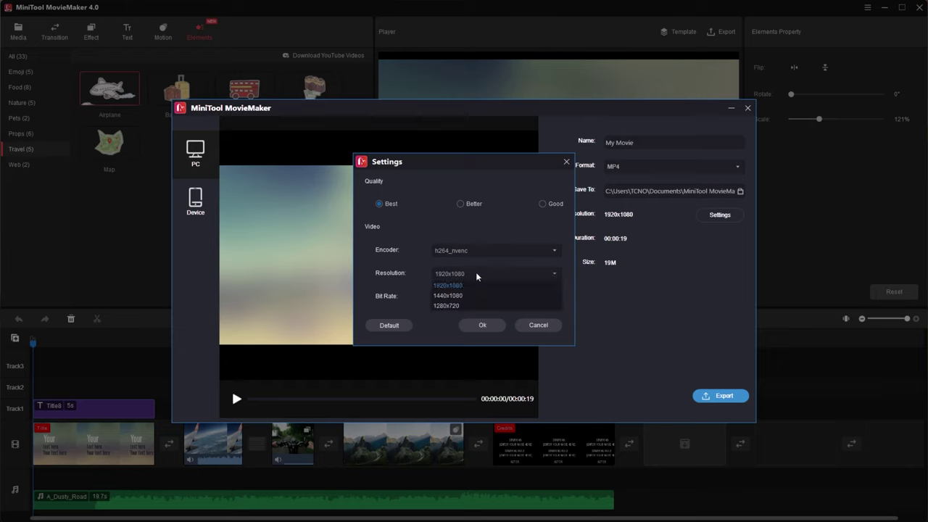
pyautogui.click(476, 275)
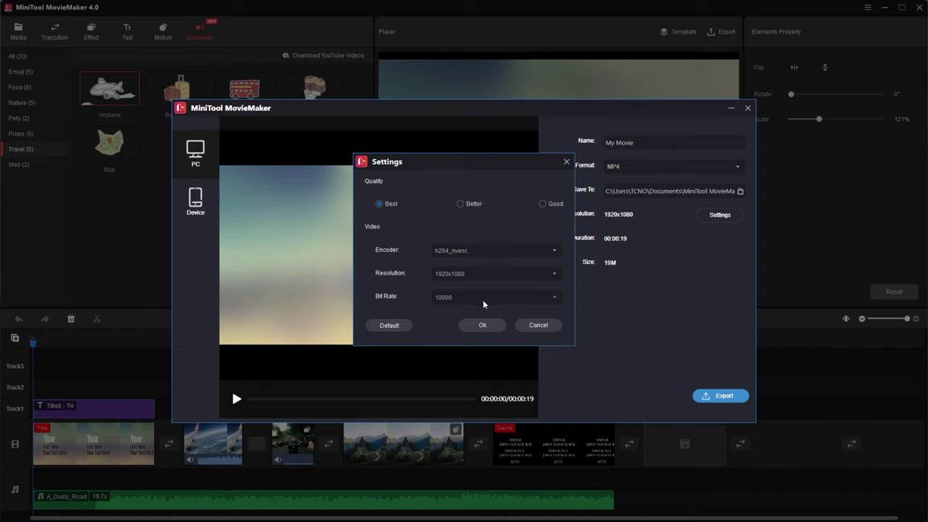
pyautogui.click(484, 302)
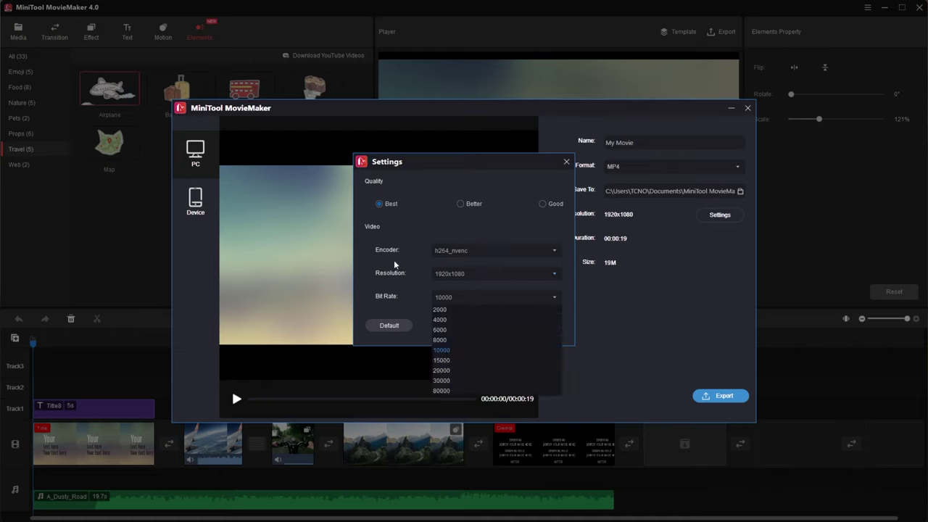
pyautogui.click(464, 204)
pyautogui.click(542, 203)
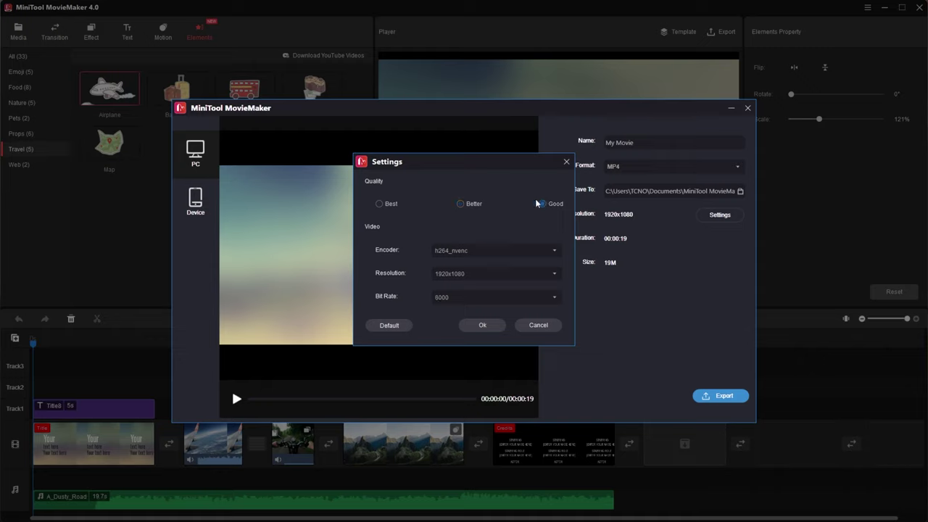
pyautogui.click(394, 204)
pyautogui.click(481, 325)
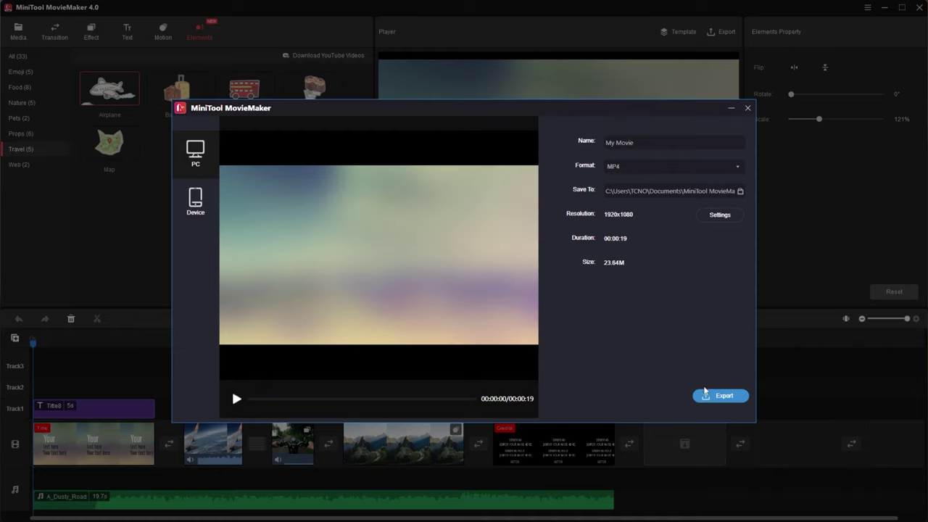
# - Export the movie, then open My Movie.mp4 from the output folder for playback
pyautogui.click(721, 396)
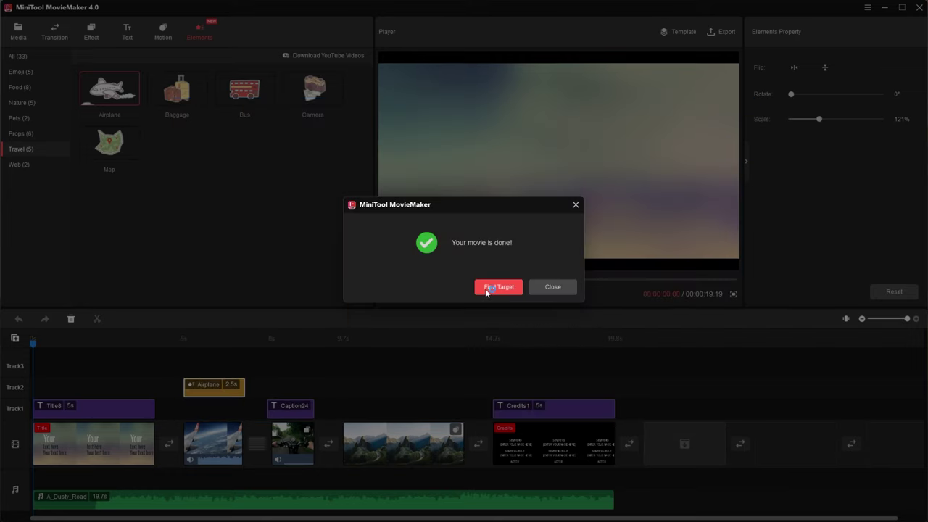
pyautogui.click(486, 289)
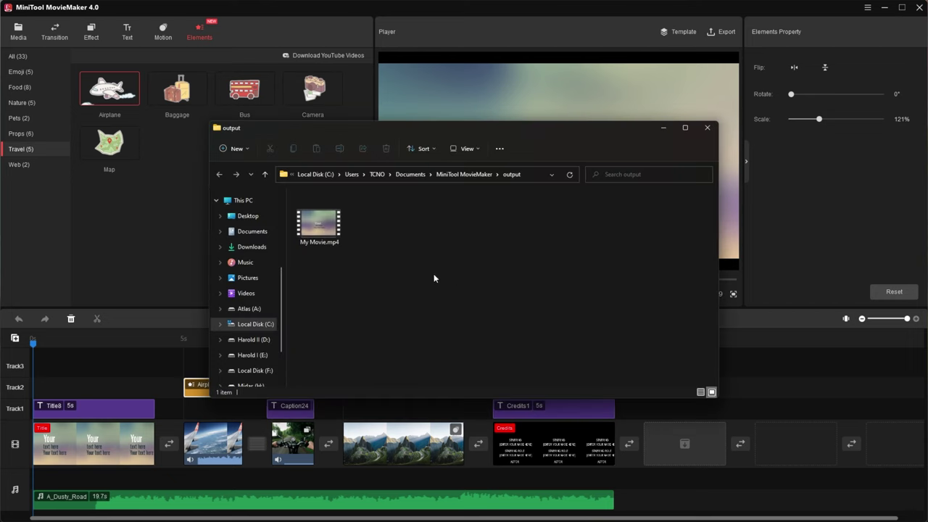
pyautogui.click(300, 236)
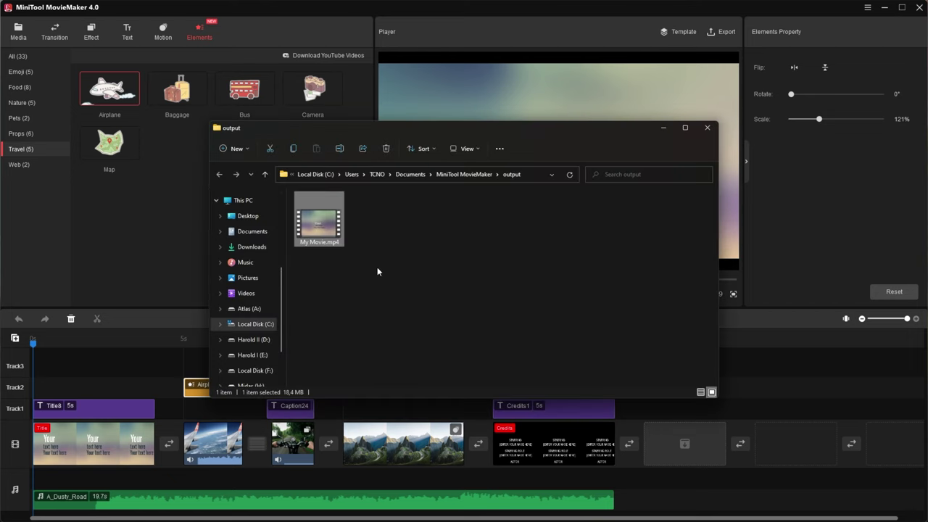
pyautogui.doubleClick(337, 234)
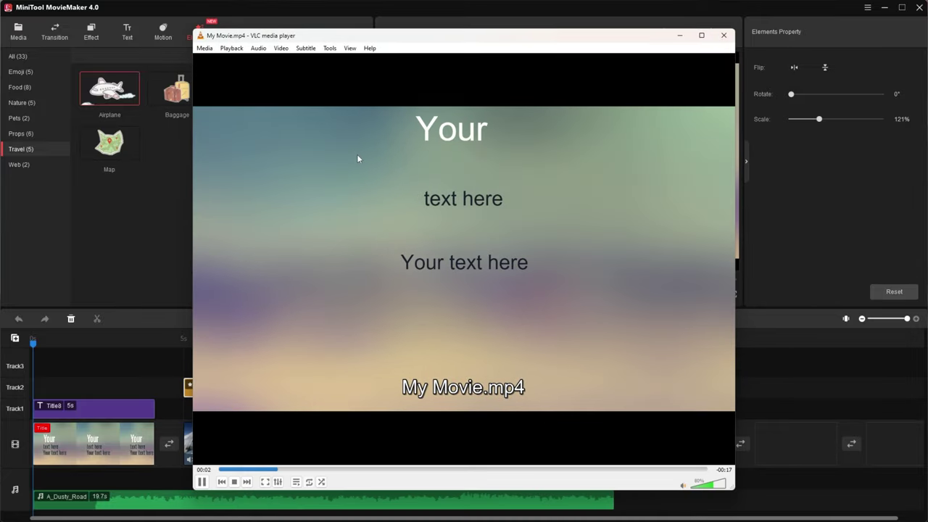
# - Watch My Movie.mp4 in a shorter VLC window, jump back to about 6s, then close VLC
pyautogui.moveTo(497, 29); pyautogui.dragTo(503, 85)
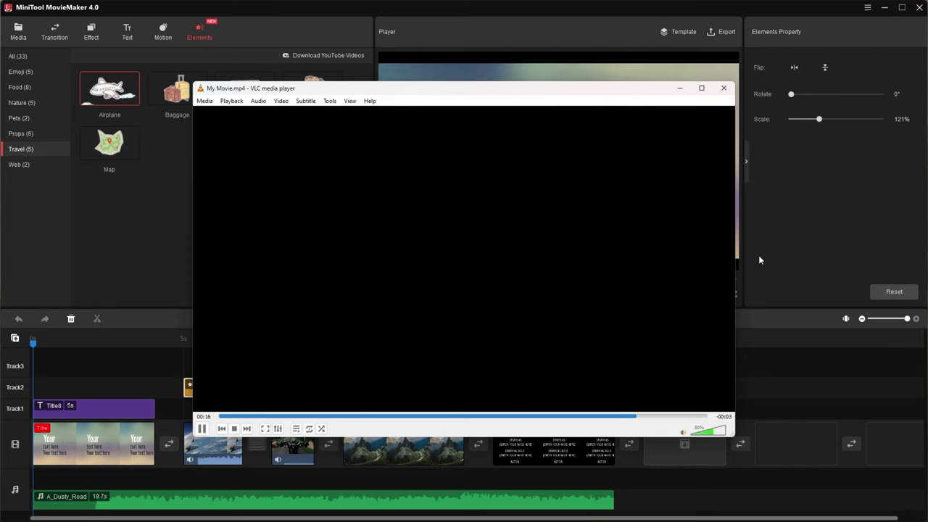
pyautogui.click(371, 416)
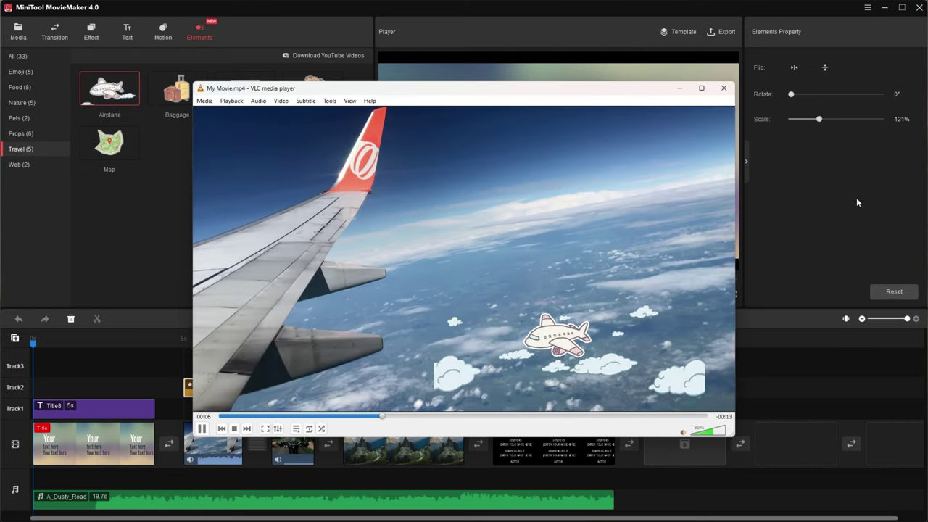
pyautogui.click(721, 89)
# - Close the output folder and move the Airplane sticker up to a new Track4
pyautogui.click(706, 127)
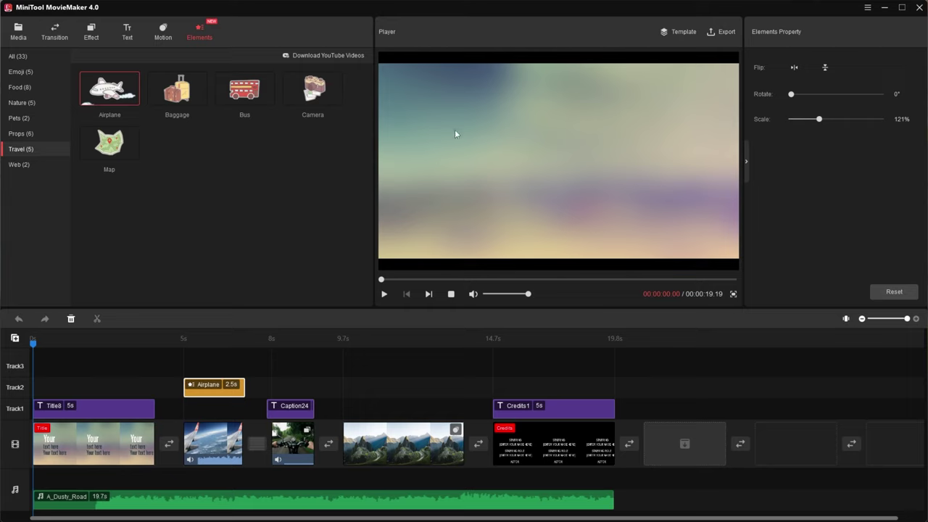
pyautogui.click(239, 366)
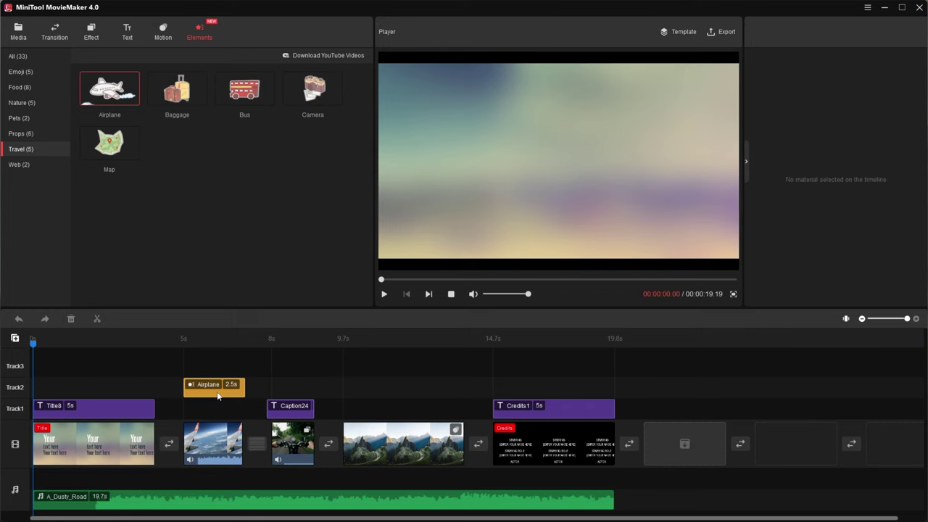
pyautogui.moveTo(216, 397); pyautogui.dragTo(204, 350)
pyautogui.scroll(-4, 197, 365)
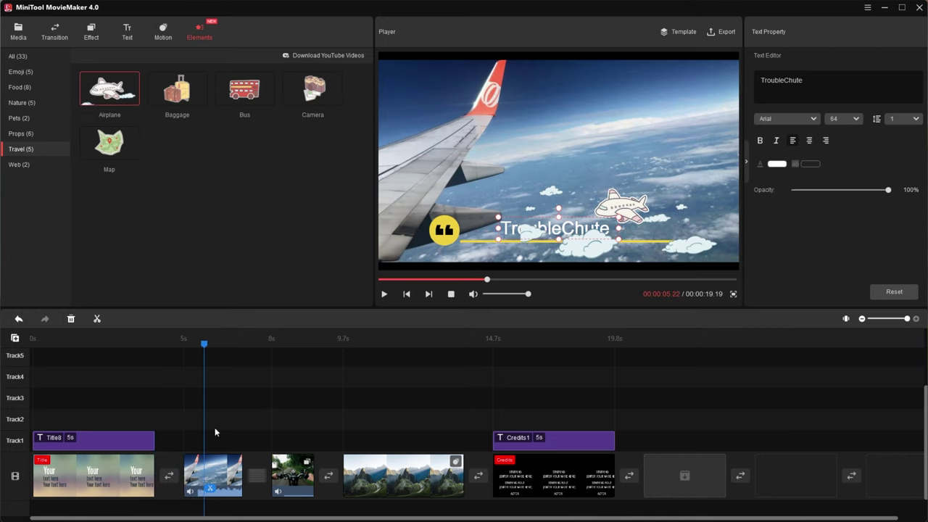
pyautogui.scroll(4, 214, 431)
pyautogui.scroll(-4, 258, 387)
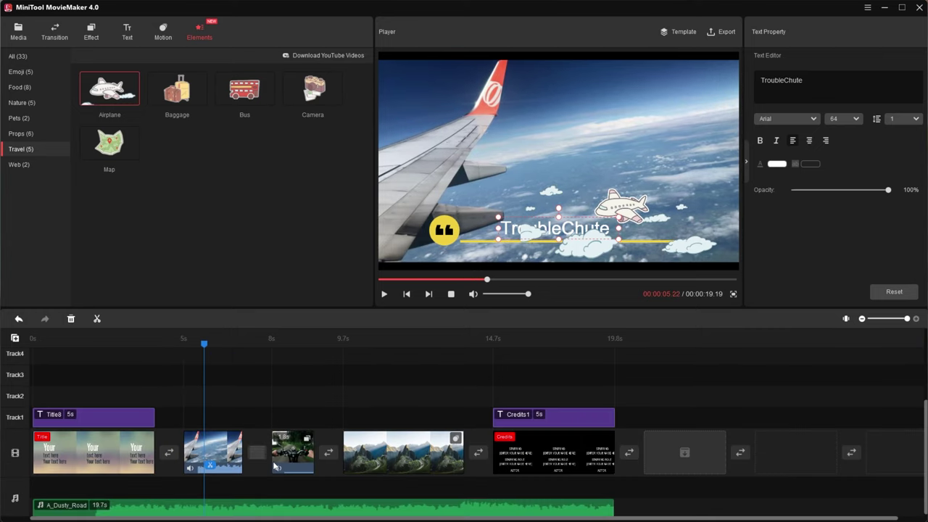
pyautogui.scroll(-1, 274, 466)
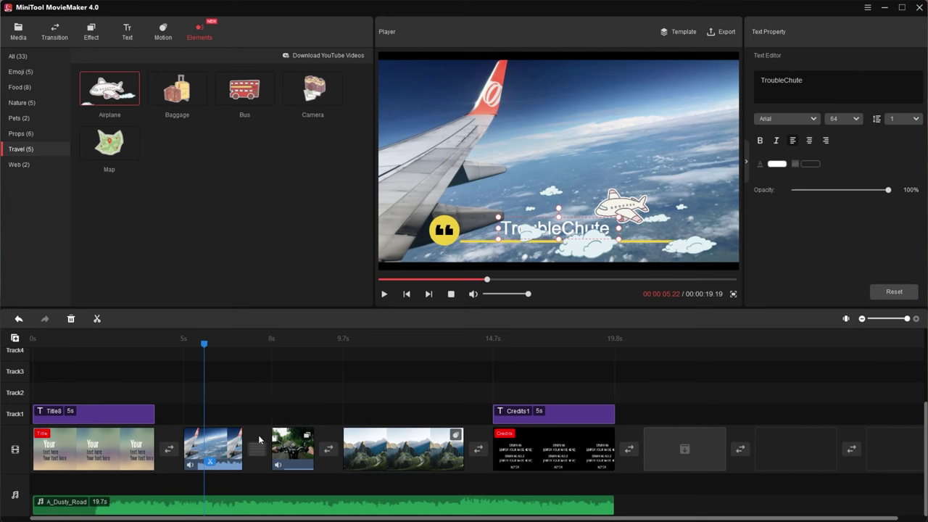